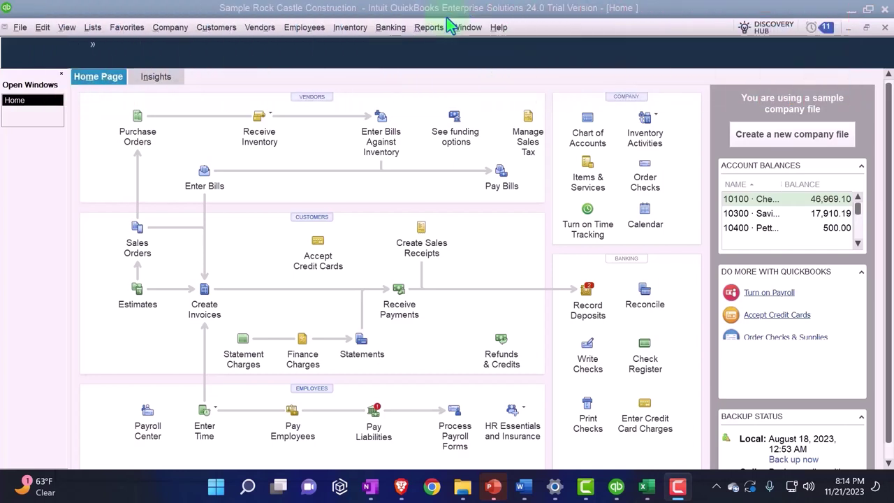
Browse the display and company menus, closing both without changes.
click(65, 29)
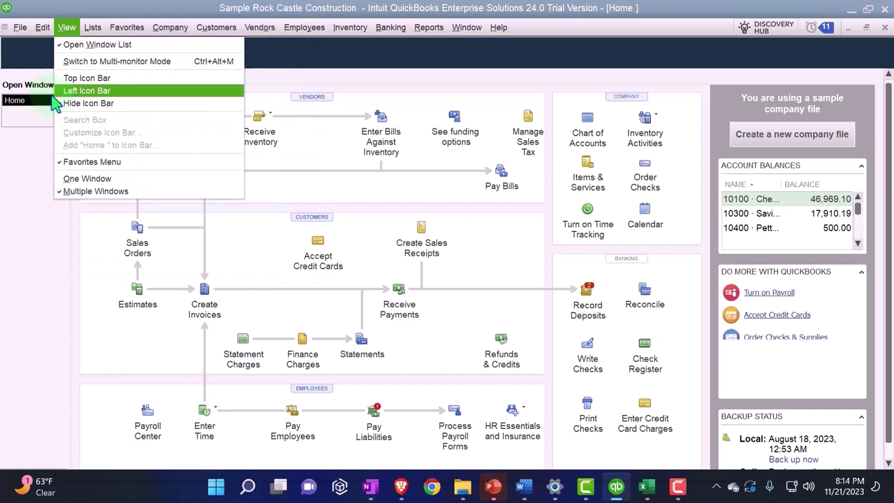
click(5, 166)
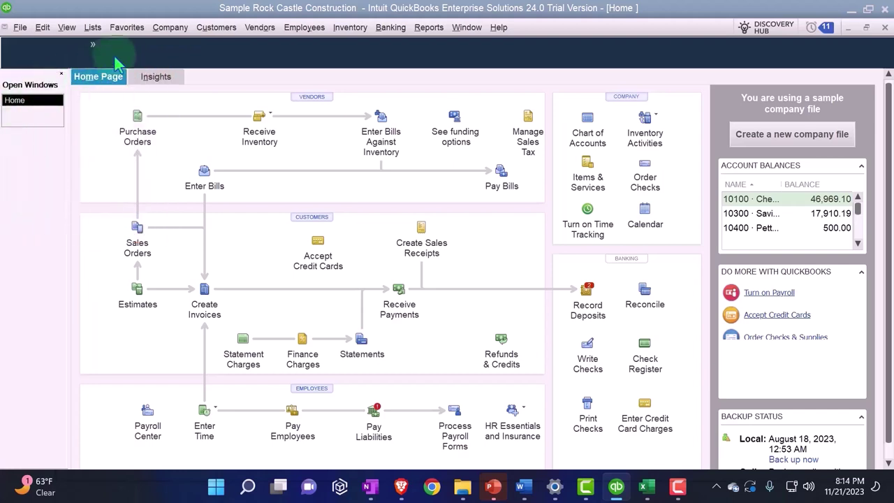
click(170, 27)
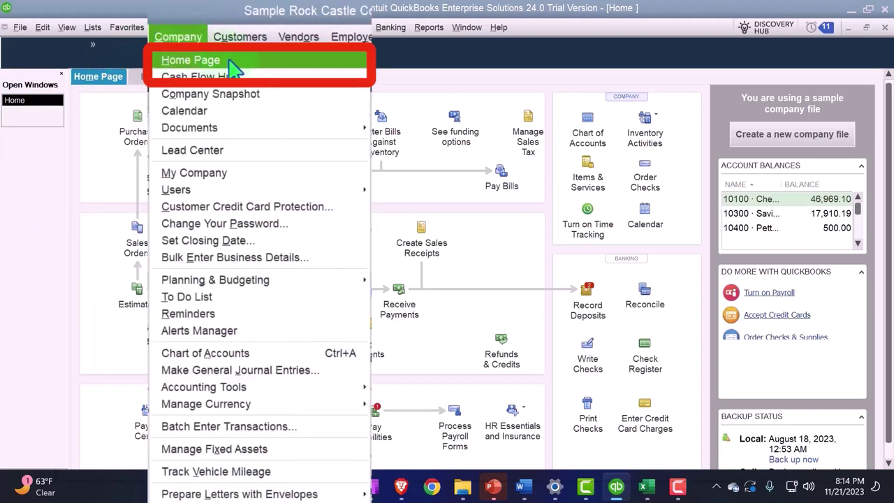
click(33, 213)
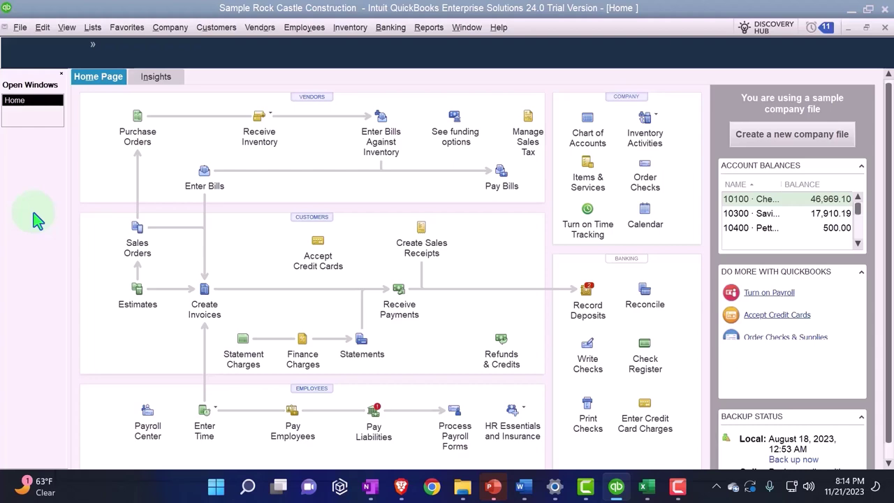
Open the standard Balance Sheet report as of 12/31/2027.
click(426, 29)
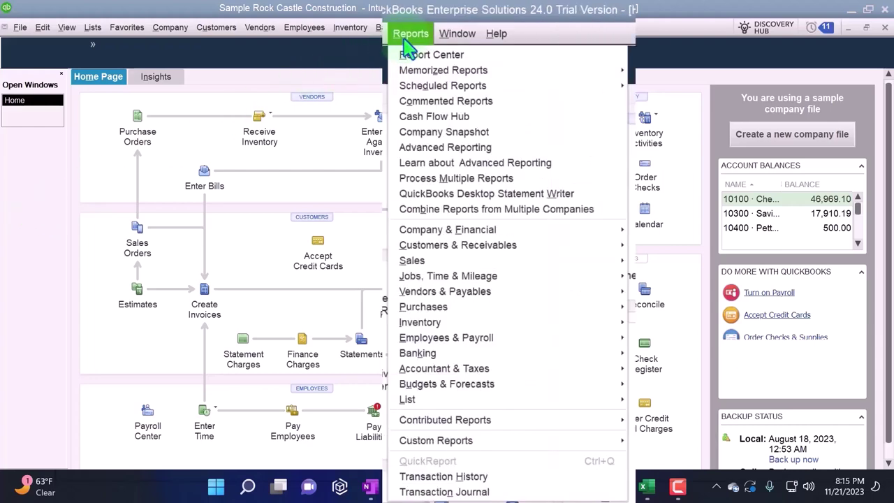
mouse_move(594, 229)
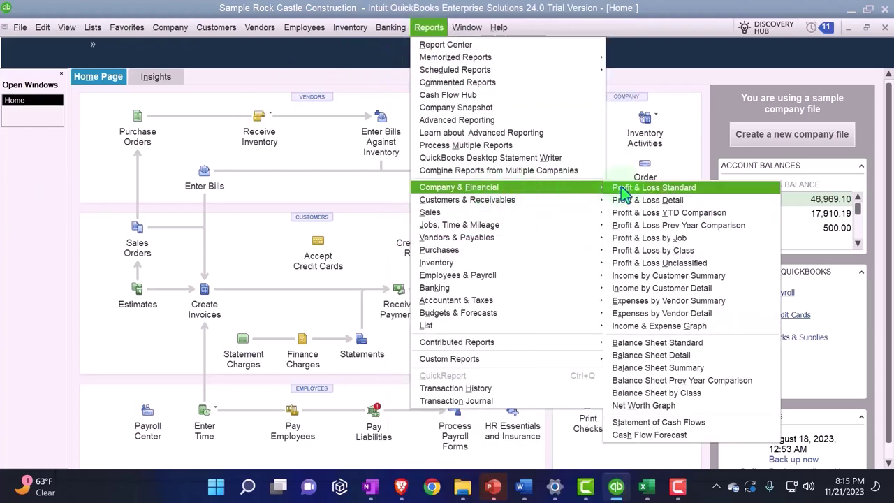
click(713, 343)
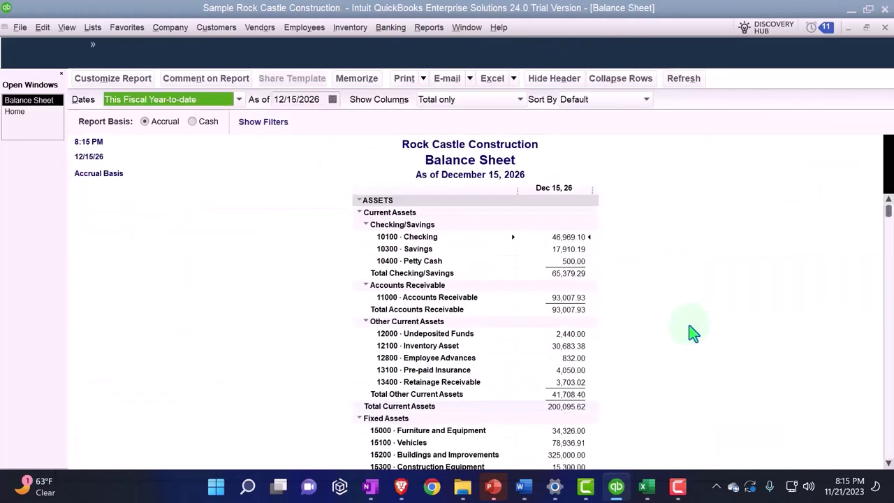
key(Tab)
text(12/3)
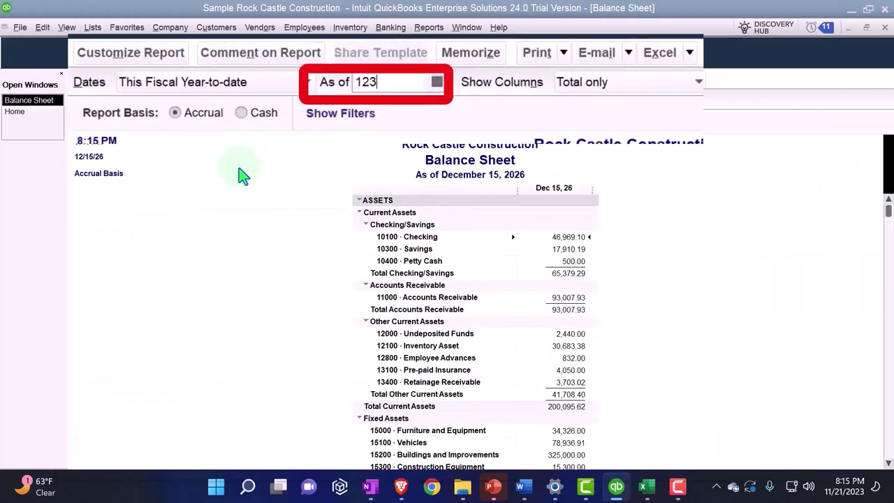
text(1/2027)
key(Tab)
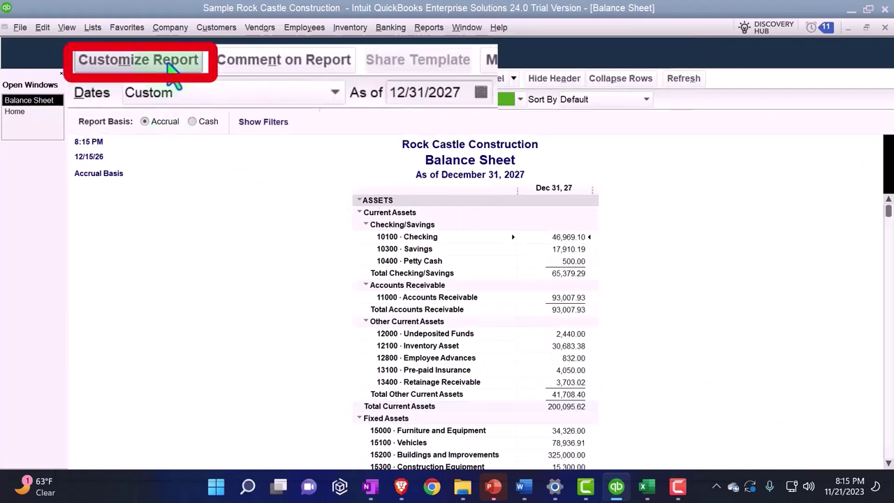
Enlarge the Balance Sheet's column label and related report fonts to size 14.
click(133, 81)
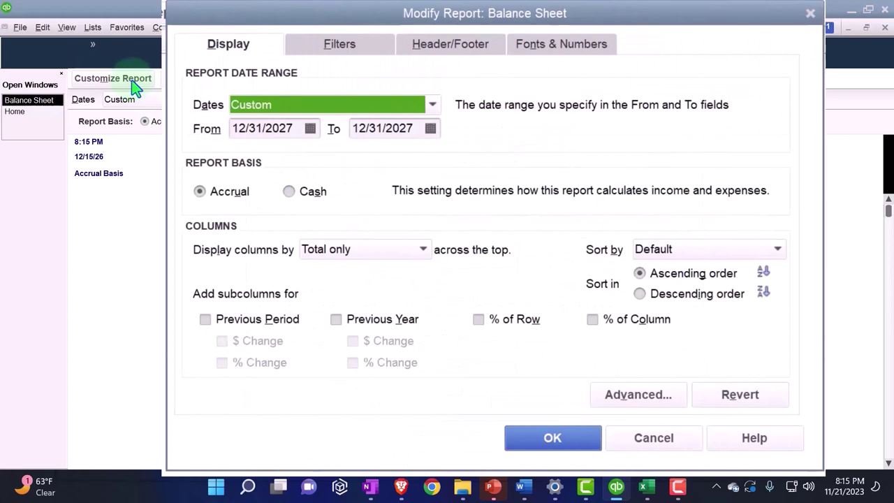
click(558, 50)
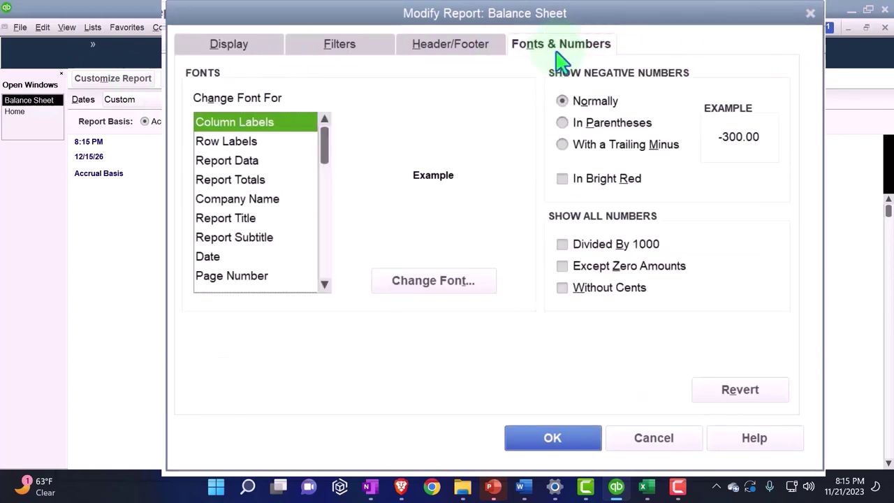
click(444, 292)
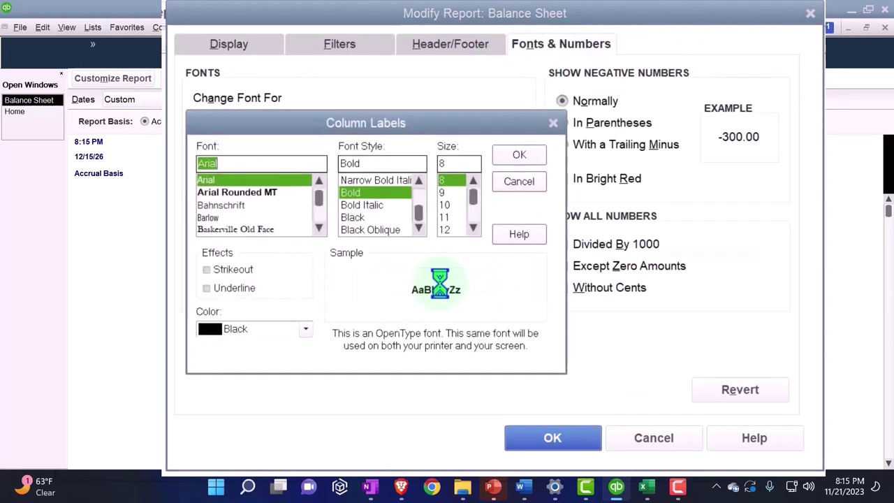
click(474, 229)
click(475, 229)
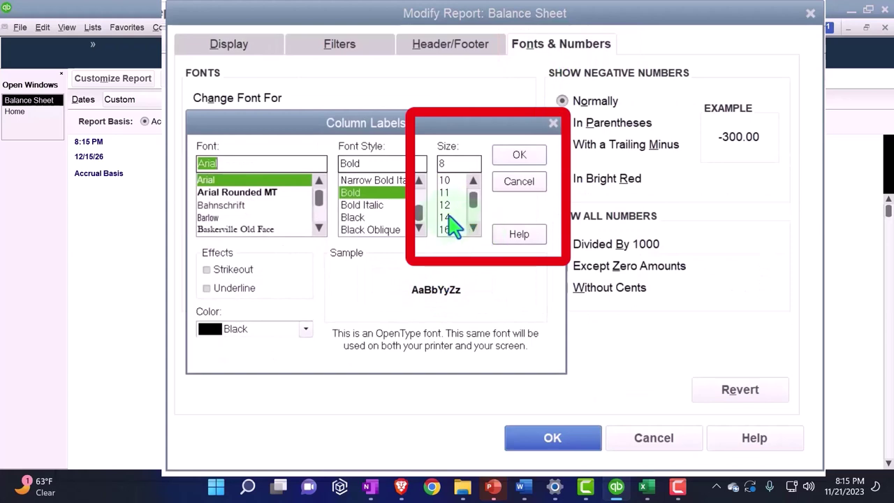
click(448, 218)
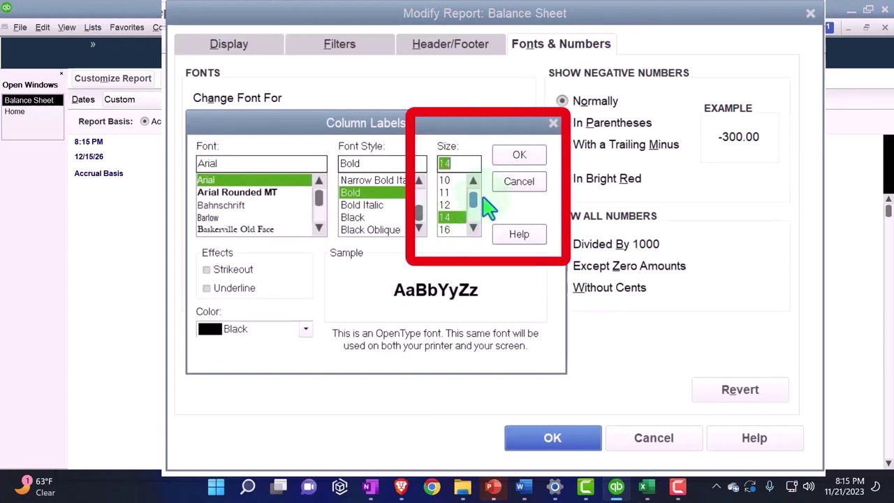
click(517, 157)
click(381, 111)
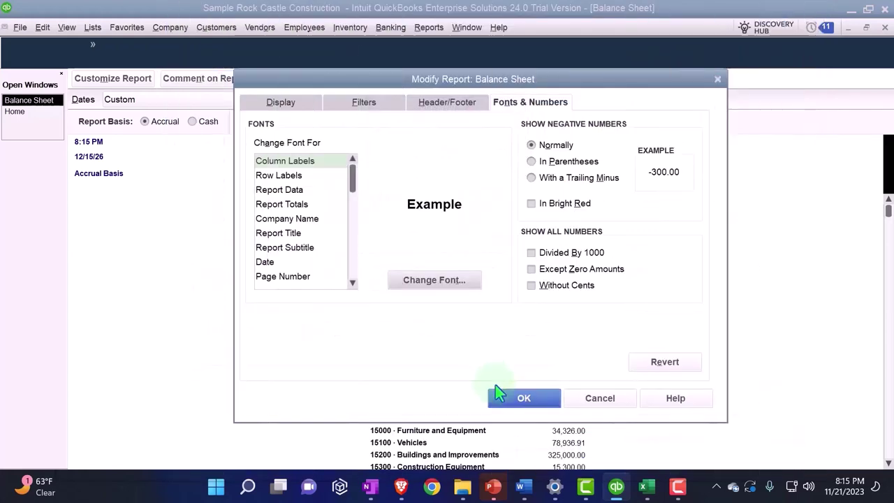
click(521, 398)
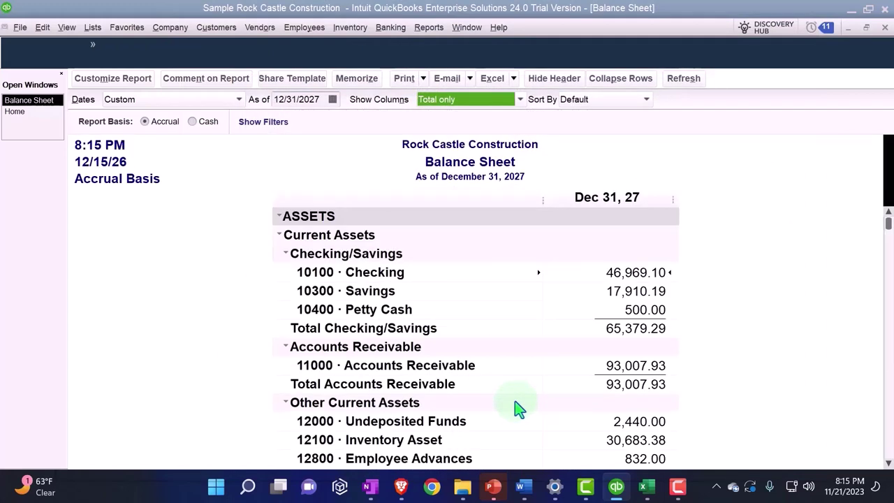
Open the standard Profit & Loss report from 01/01/2027 to 12/31/2027.
click(428, 27)
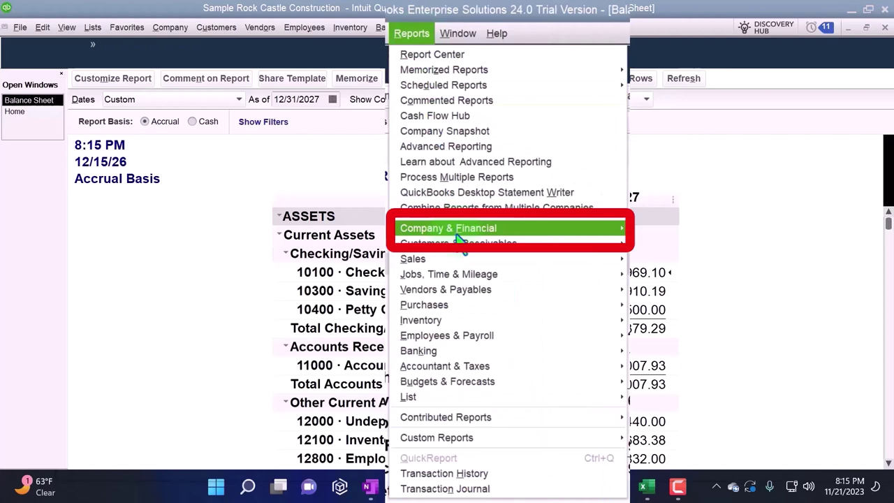
click(467, 192)
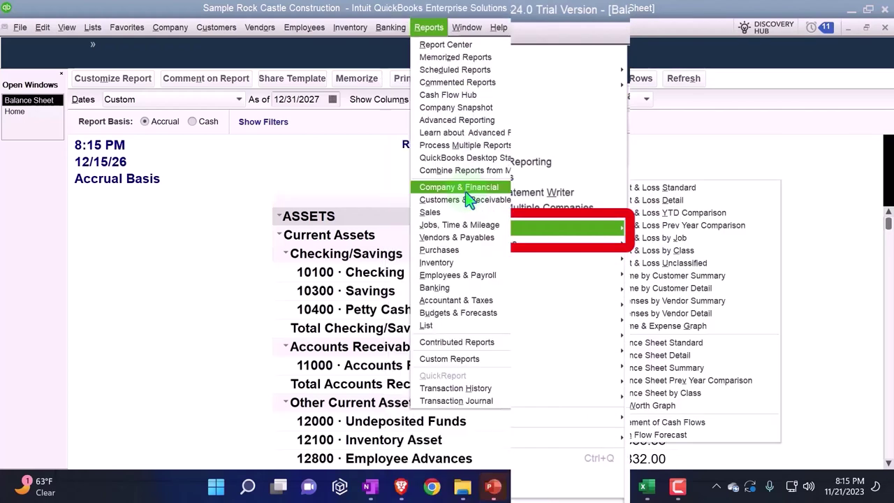
click(627, 187)
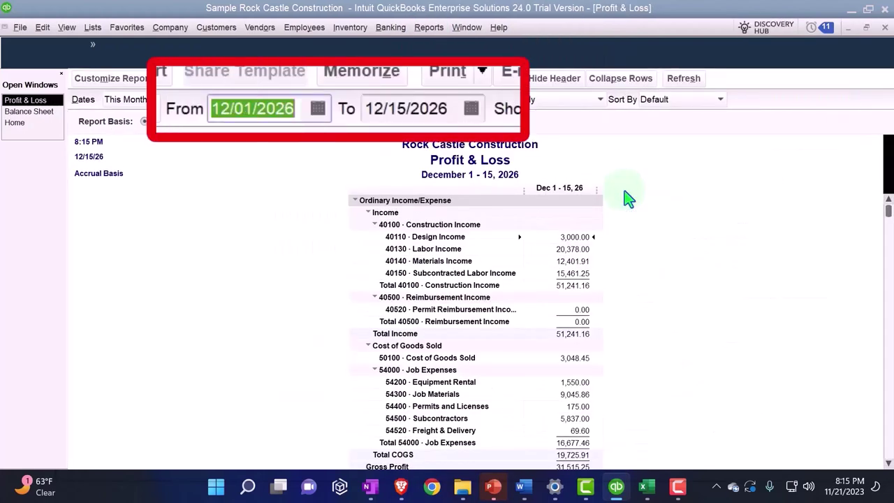
text(01012027)
key(Tab)
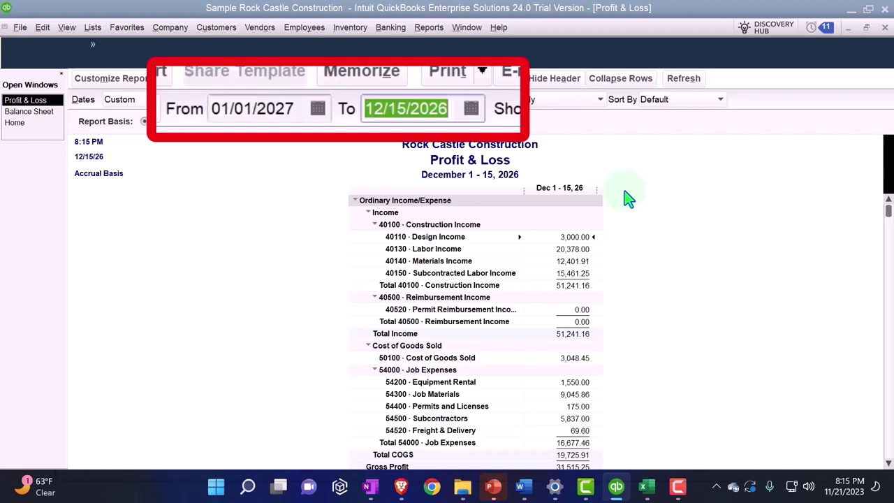
text(12312027)
key(Tab)
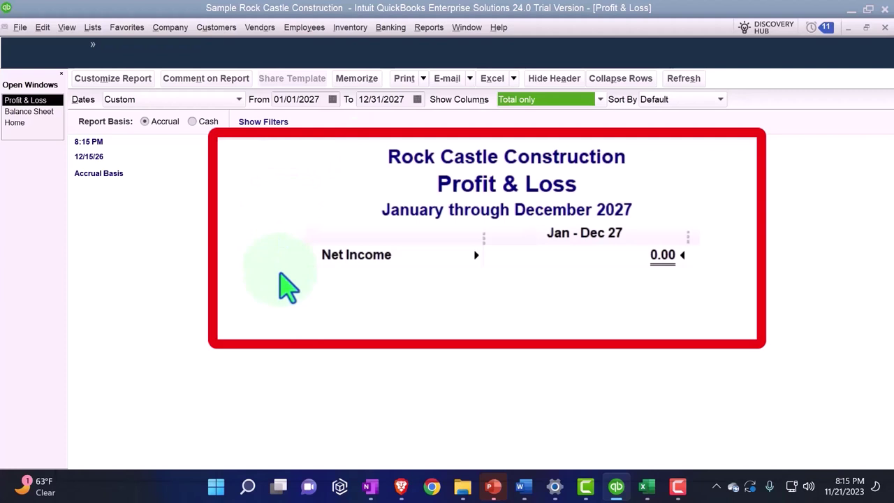
Enlarge the Profit & Loss column label and related report fonts to size 14.
click(138, 78)
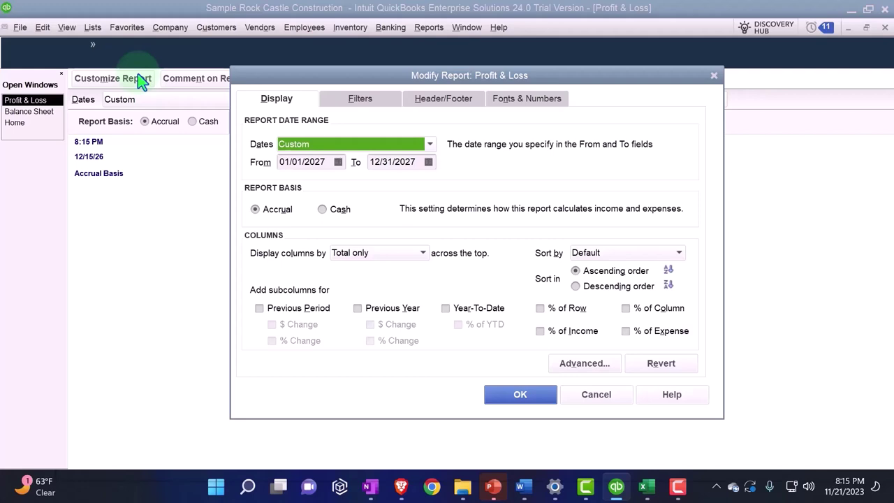
click(531, 99)
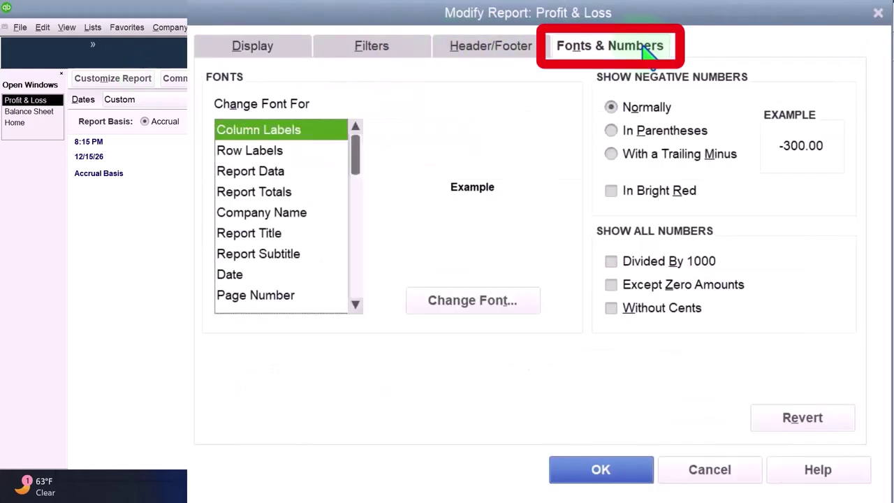
click(508, 303)
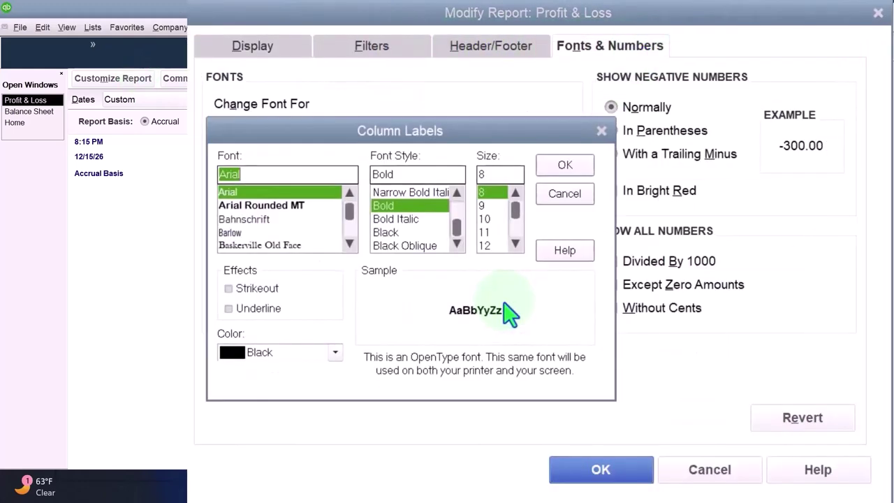
click(516, 243)
click(515, 243)
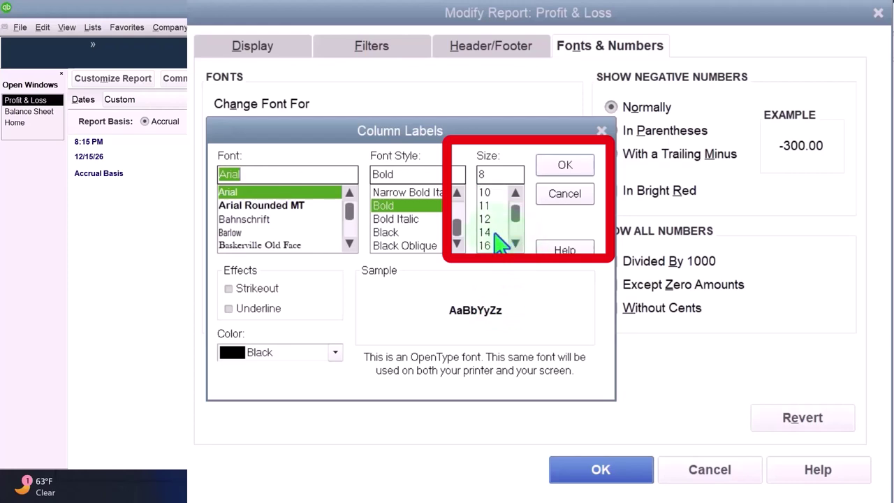
click(494, 233)
click(565, 165)
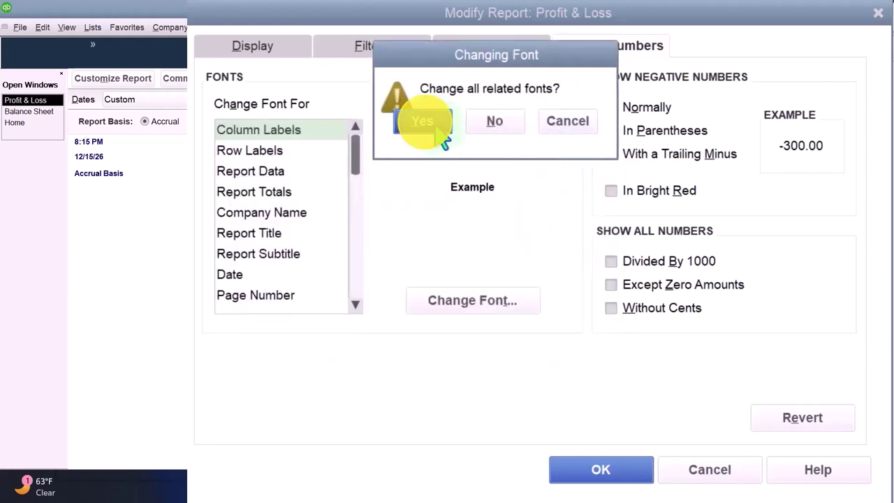
click(422, 120)
click(601, 469)
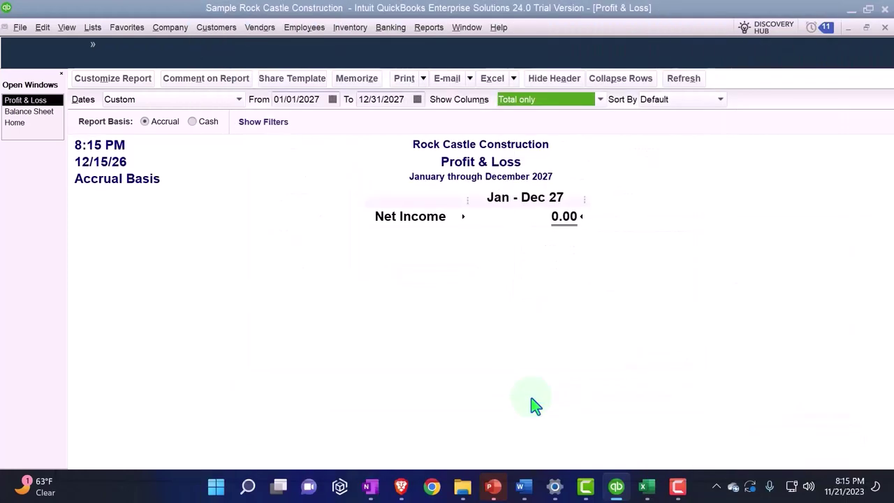
Select Home in the Open Windows list to return to the Home Page.
click(14, 123)
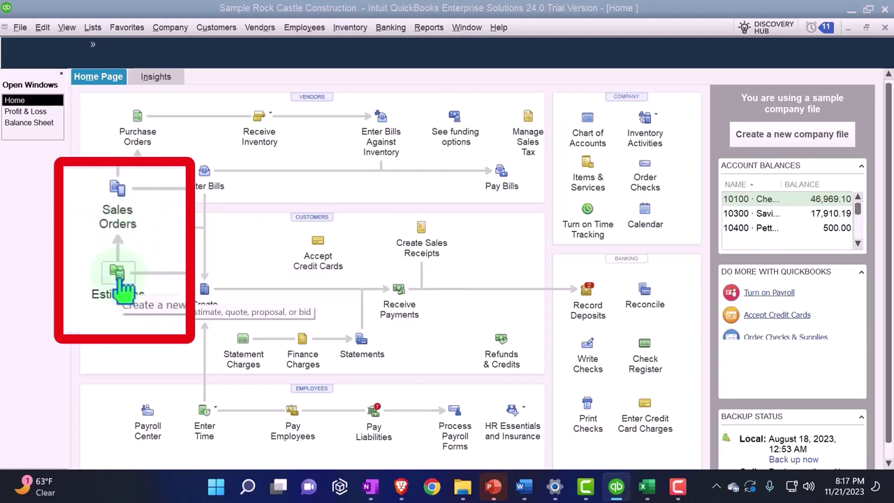
Start a new estimate and enter '1 Normal Process' as its Customer:Job.
click(139, 299)
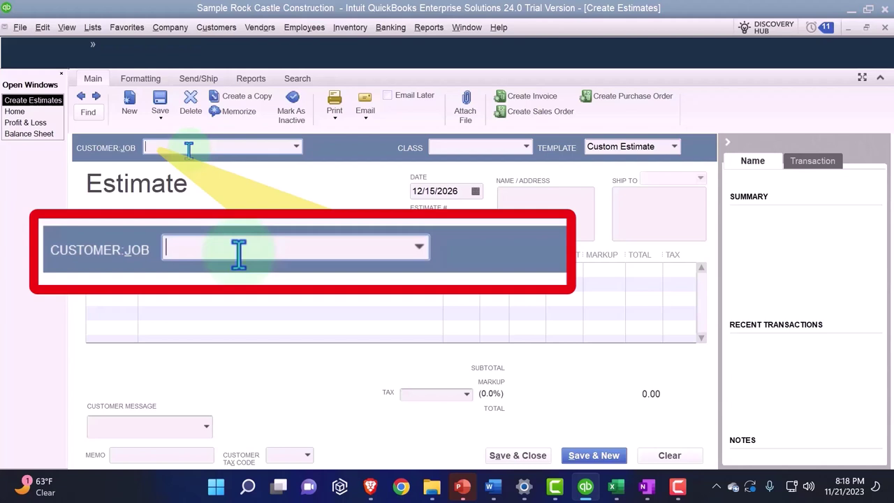
text(Pretell Real Estate:1)
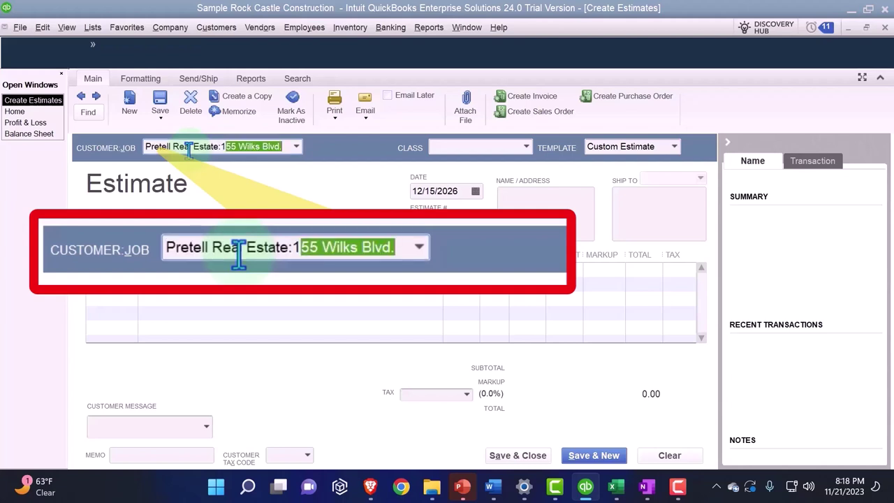
key(BackSpace)
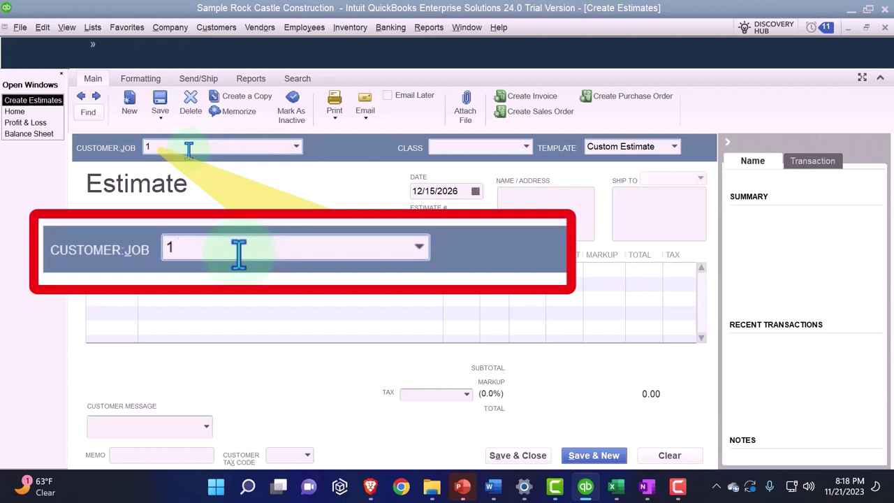
text(Normal Fro)
key(BackSpace)
key(BackSpace)
key(BackSpace)
key(BackSpace)
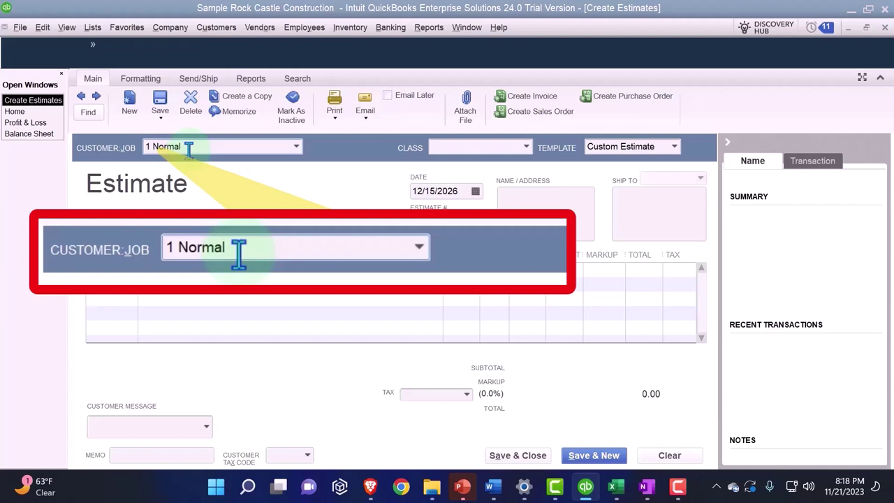
text(Frocess)
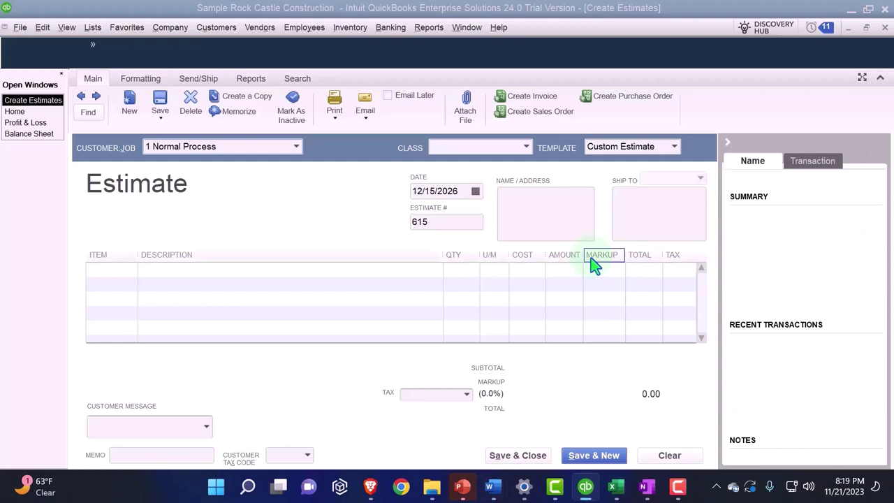
Quick Add '1 Normal Process' as a new customer.
click(292, 236)
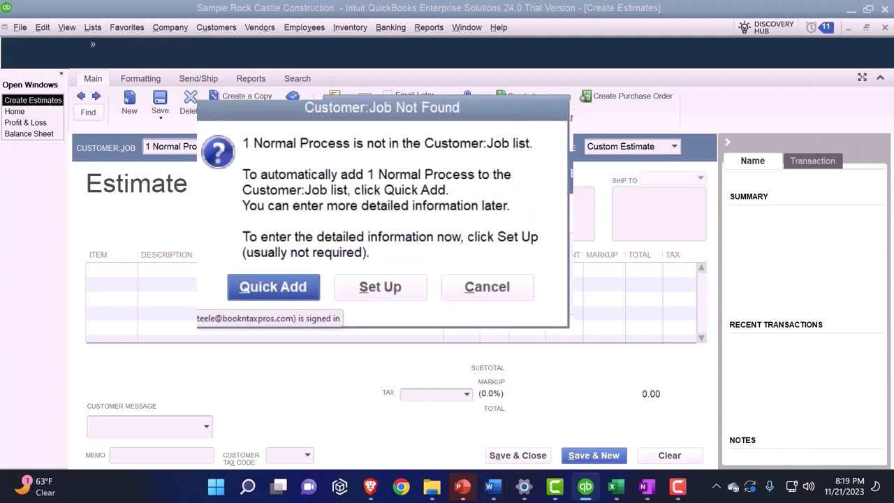
click(273, 287)
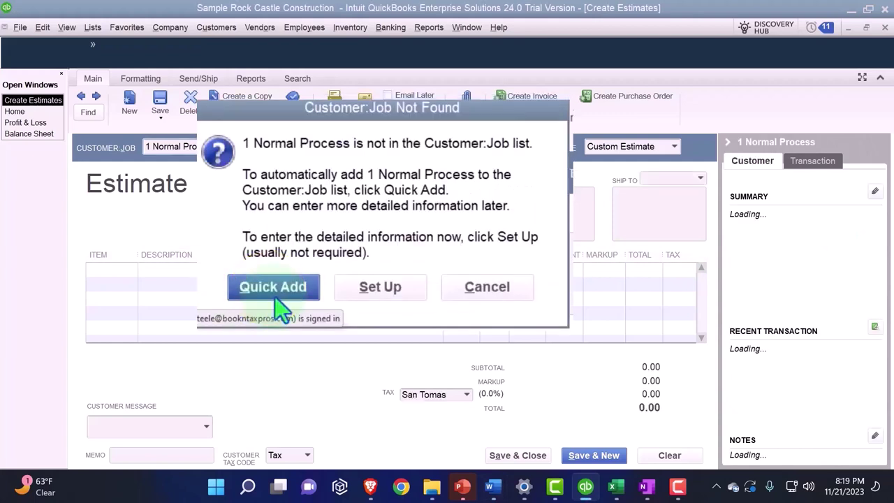
drag(216, 147, 143, 147)
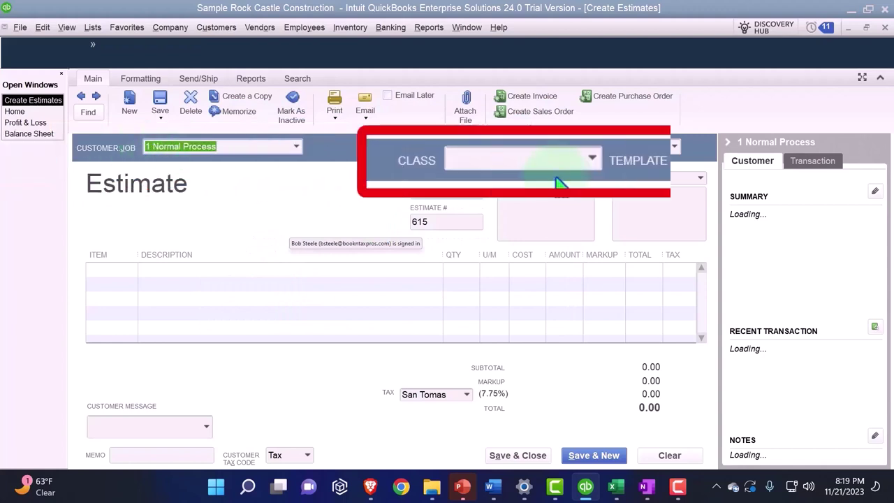
Change the estimate date to 01/01/2027.
key(Tab)
key(Tab)
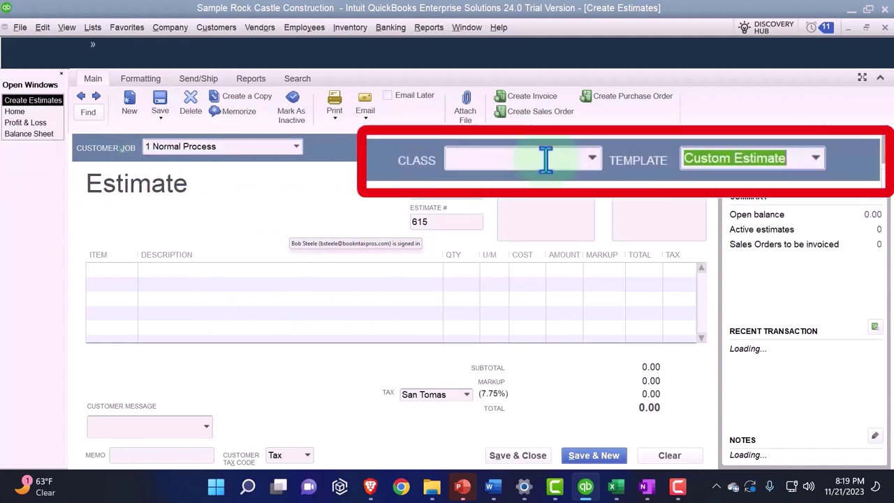
key(Tab)
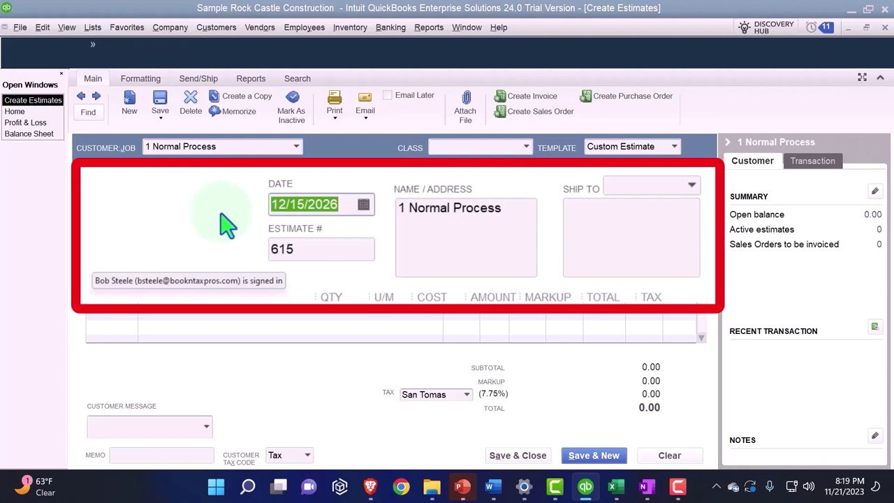
text(01/01/2027)
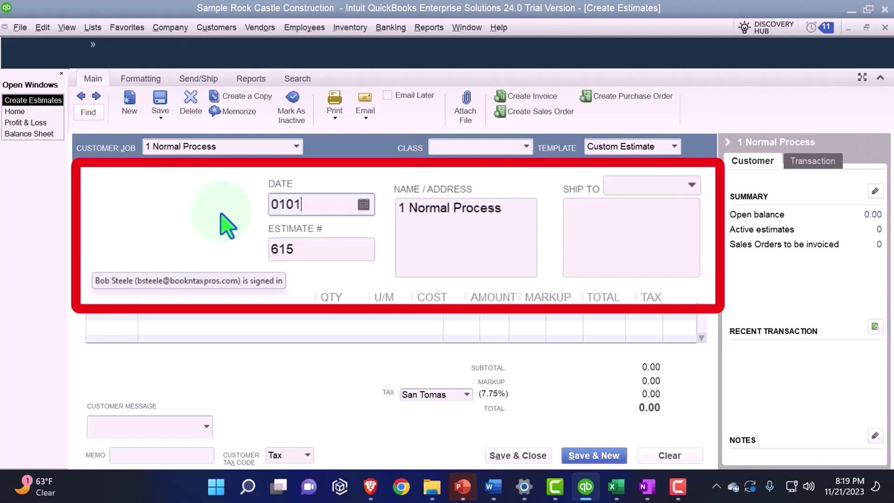
key(Tab)
key(Tab)
key(Tab)
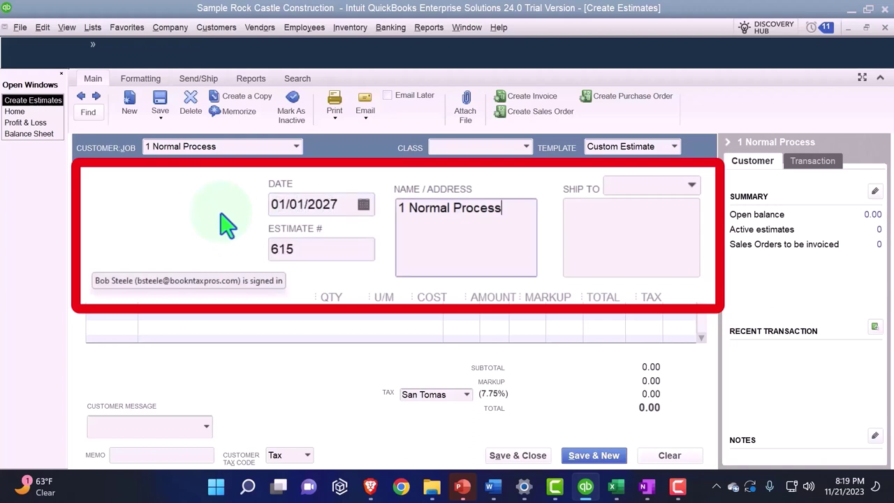
key(Tab)
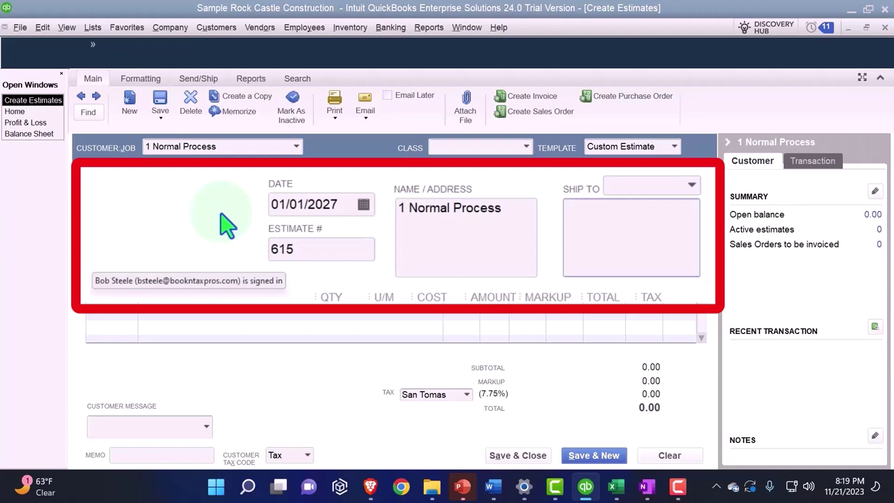
key(Tab)
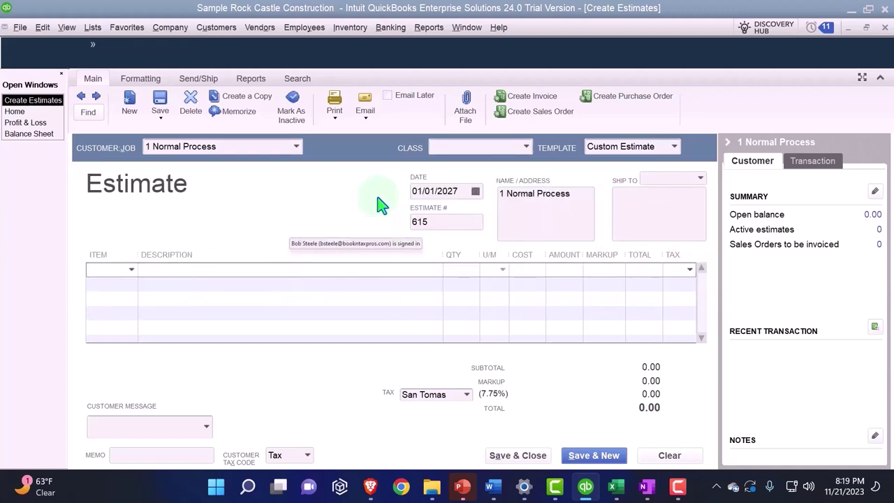
Enter 'Normal Process Item' on the estimate line and add it as a new inventory part.
text(Normal Process)
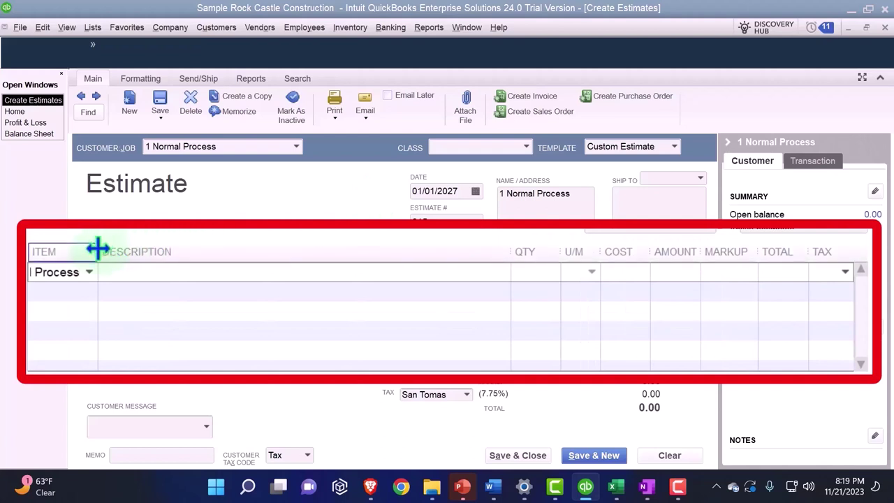
drag(97, 248, 162, 241)
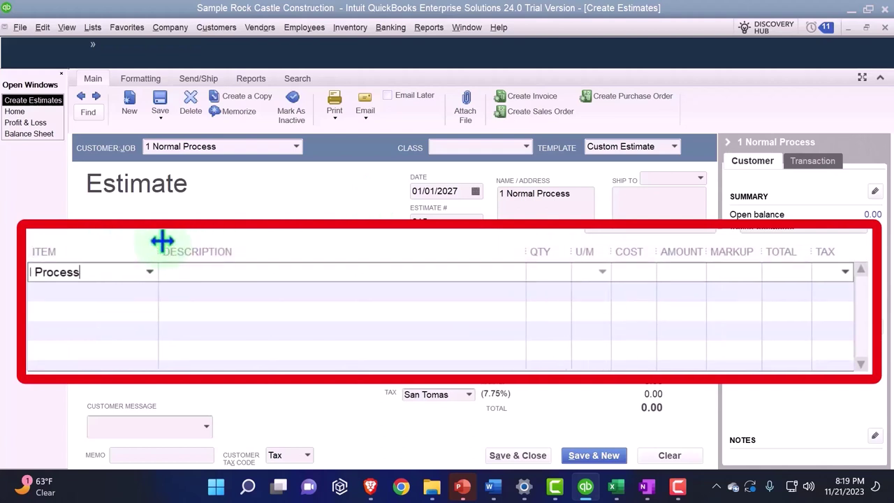
text(Item)
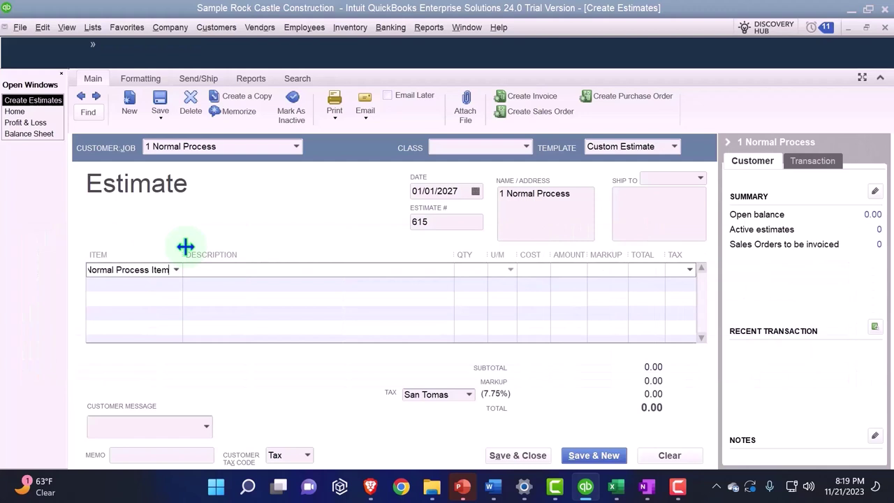
key(Tab)
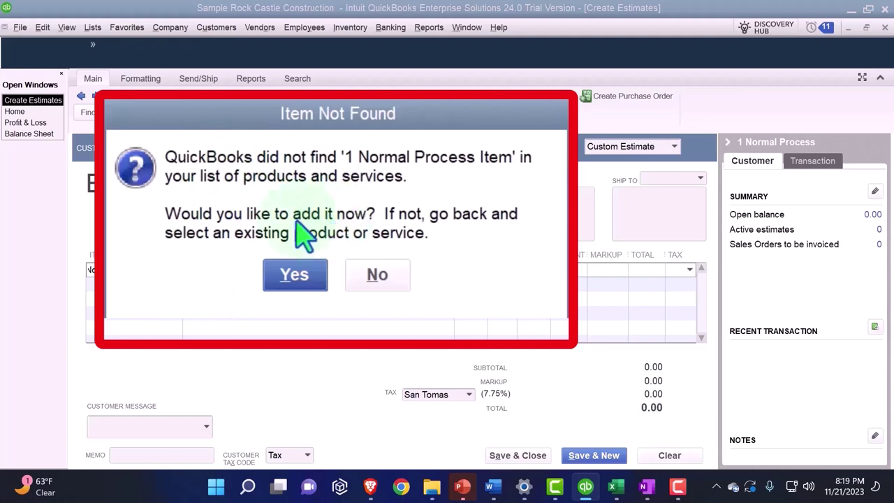
click(295, 275)
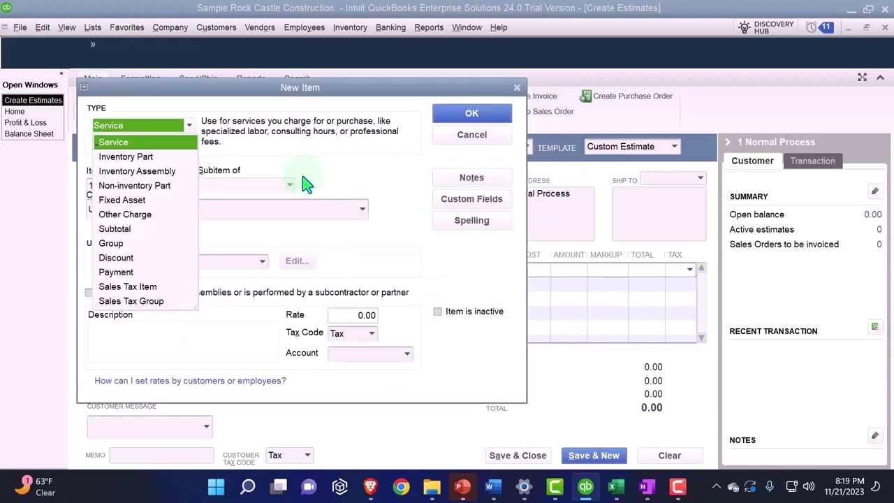
click(126, 156)
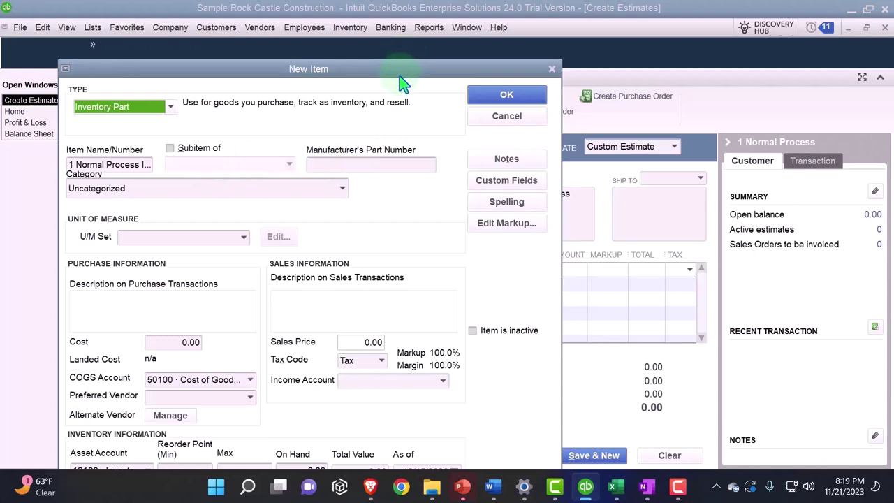
Name the item '1 Normal Process Item' with a matching purchase description and 100.00 cost.
drag(400, 74, 454, 51)
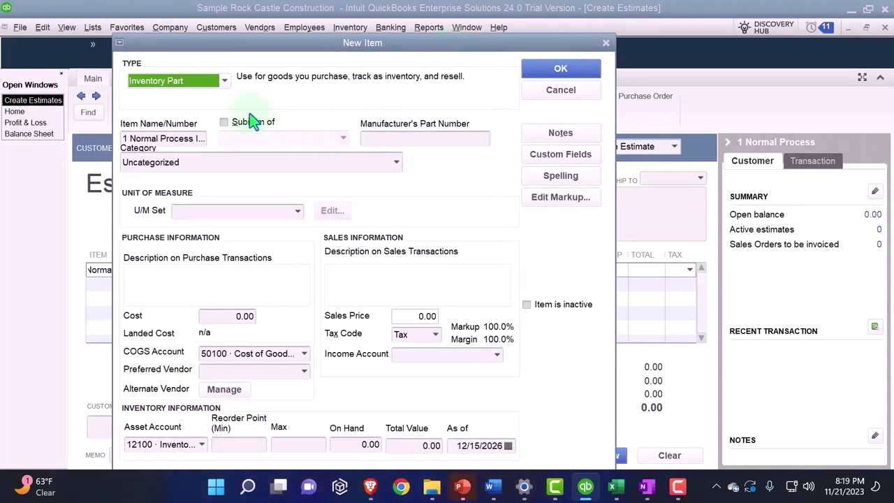
key(Tab)
key(Home)
text(1)
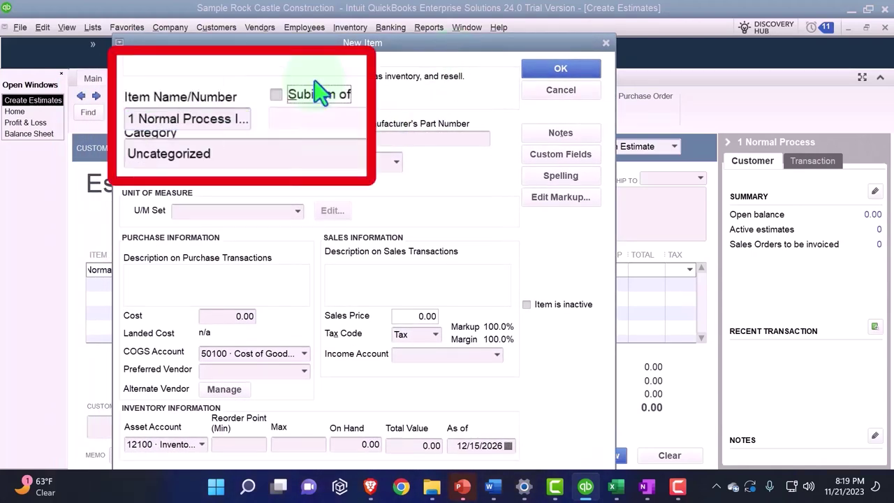
key(Tab)
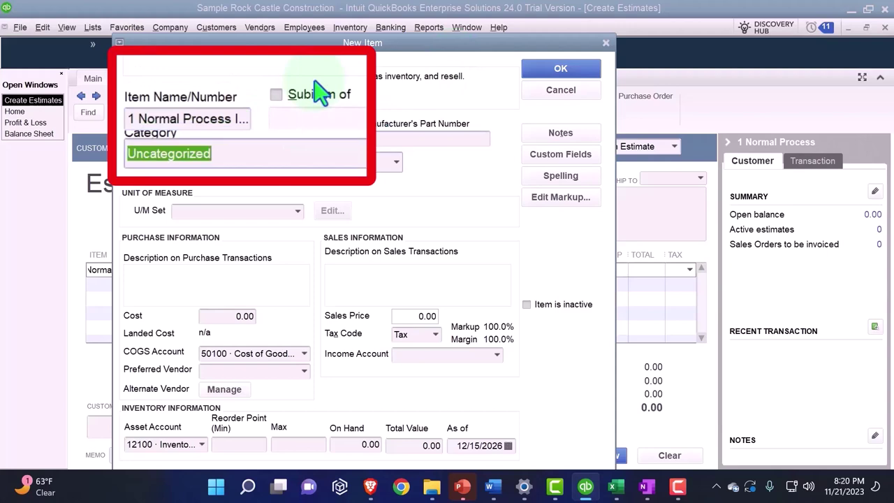
key(Tab)
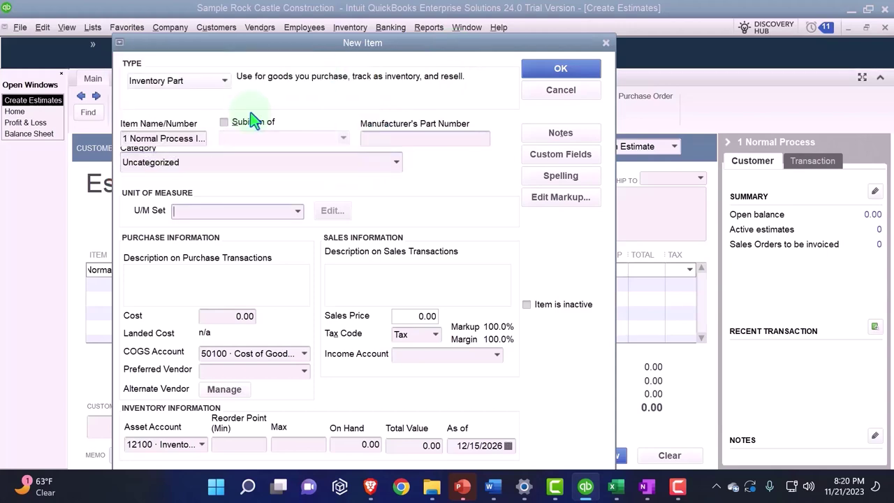
key(Tab)
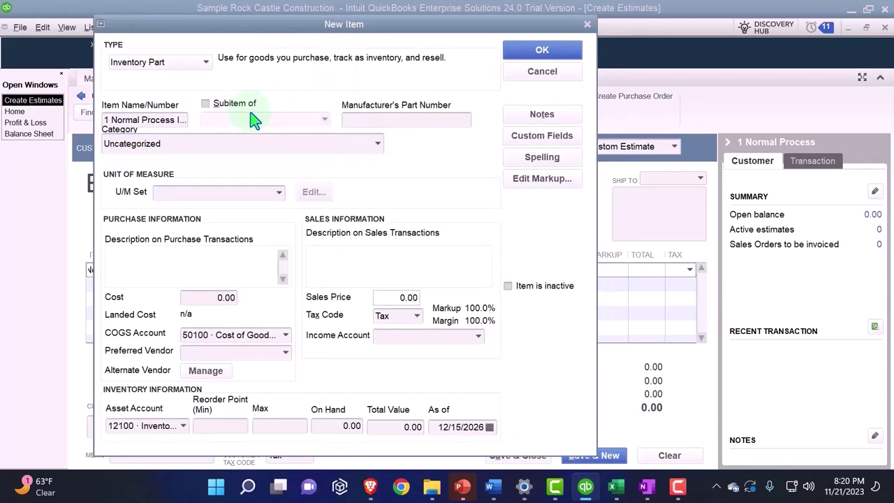
text(1 Normal Process)
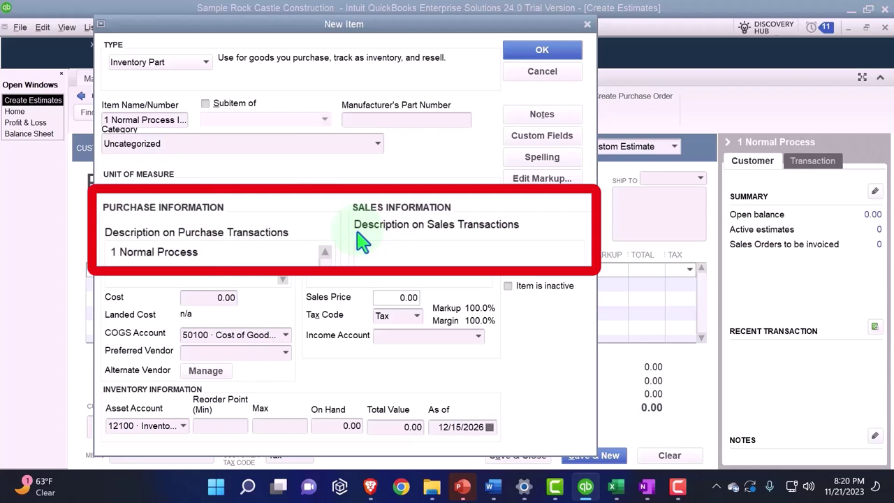
text( Item)
key(Tab)
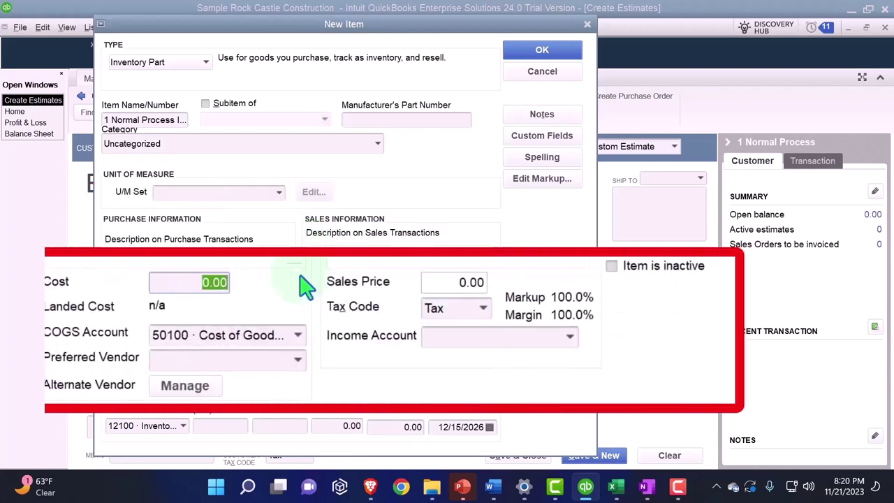
text(100)
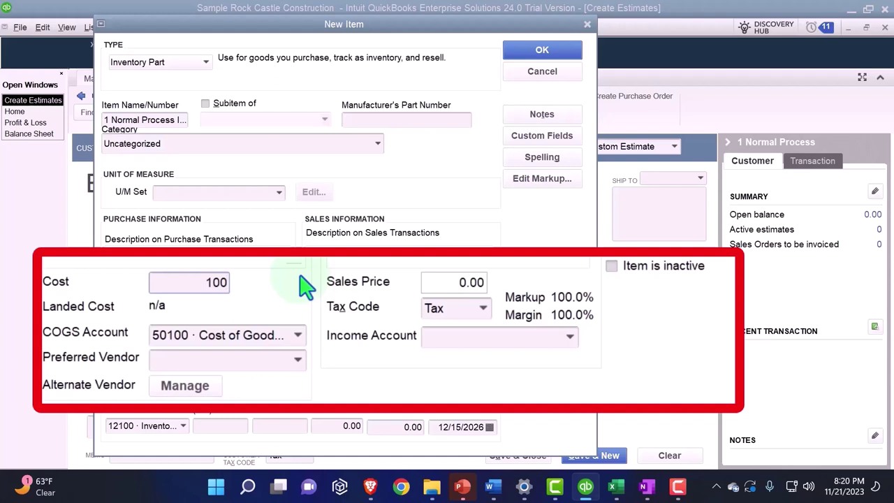
key(Tab)
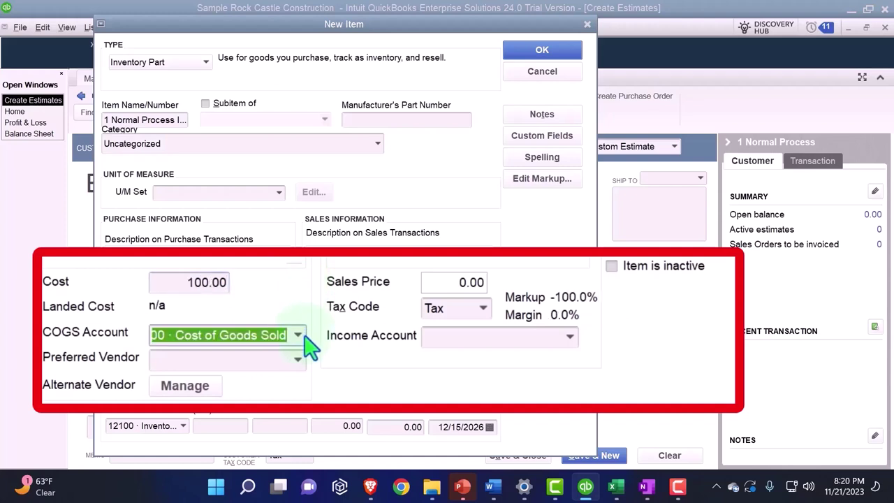
key(Tab)
key(Tab)
key(Tab)
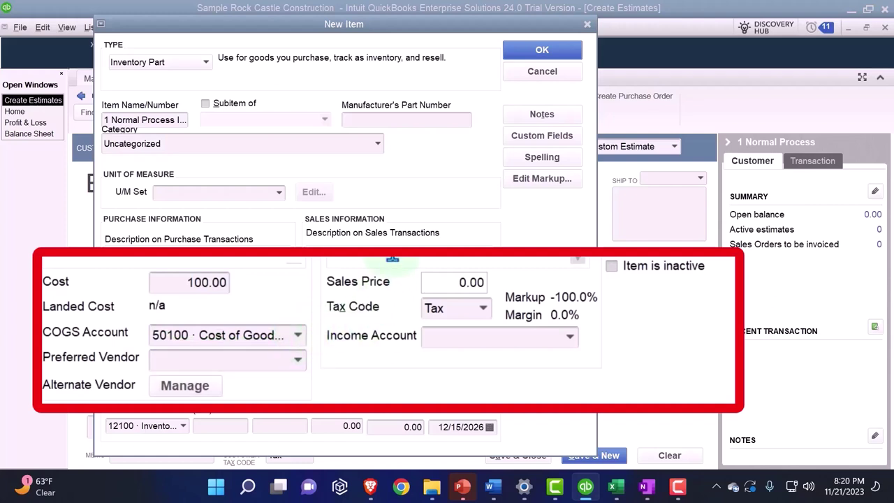
key(Tab)
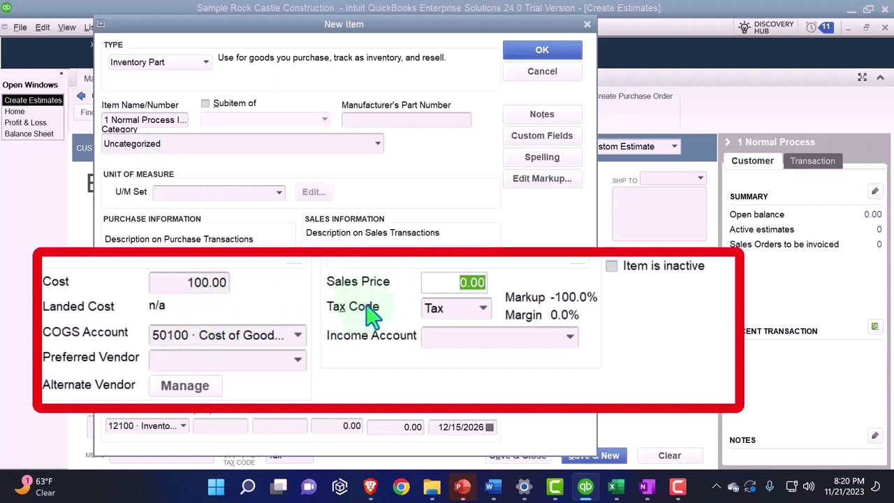
Set the item's sales price to 175.00 and keep it taxable.
text(1)
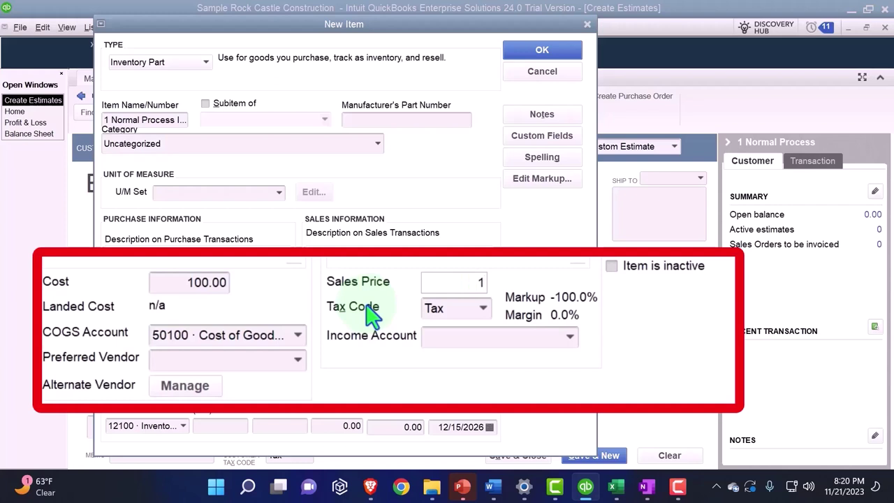
text(75)
key(Tab)
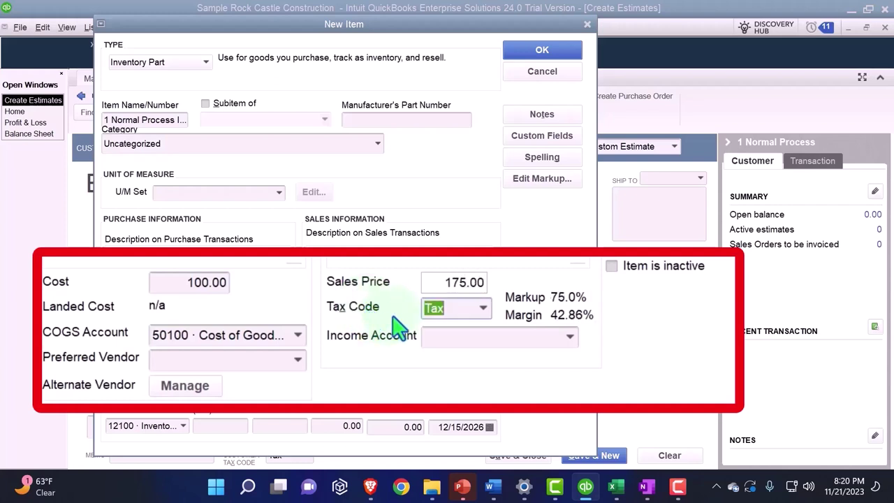
click(483, 308)
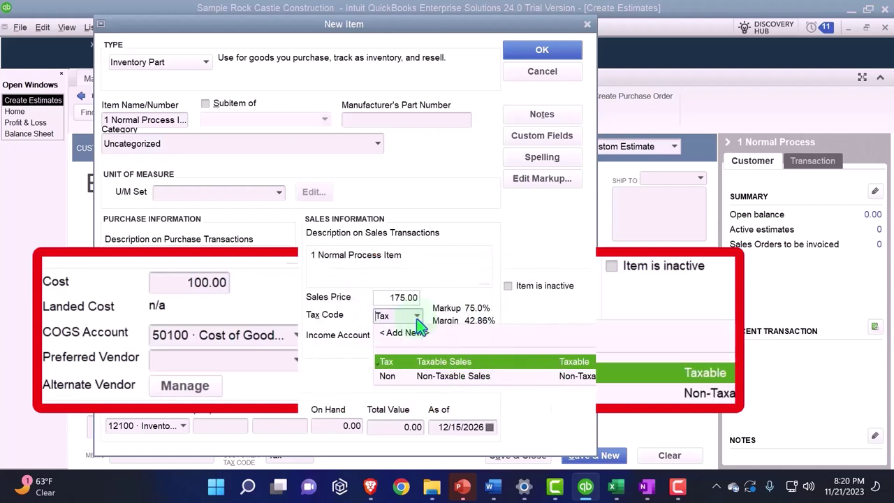
click(483, 308)
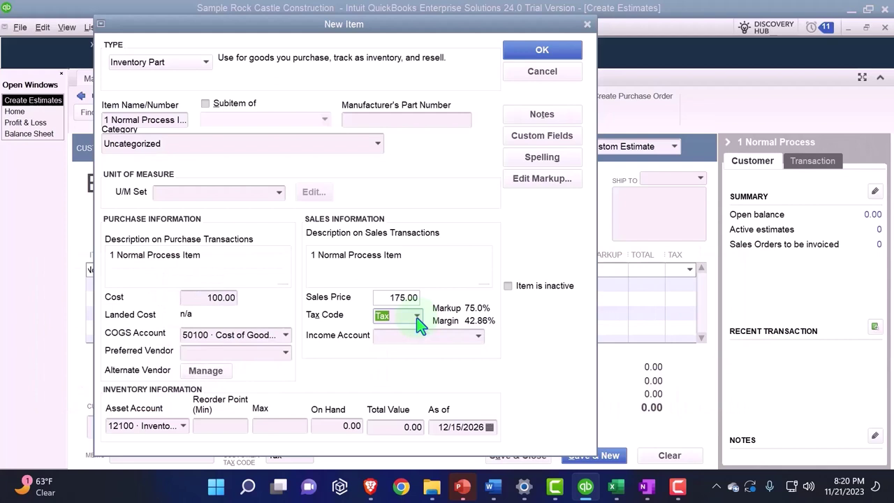
Enter 'Income 1 Normal Process' as the item's income account.
key(Tab)
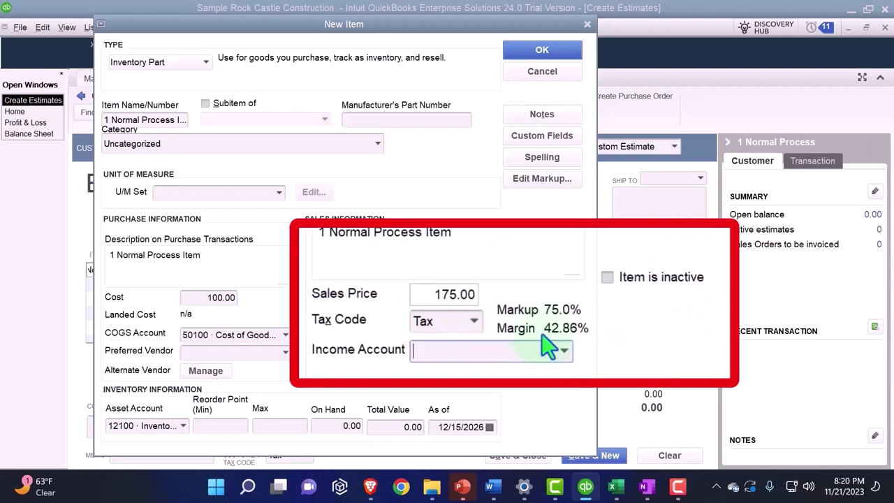
text(Incvom)
key(BackSpace)
key(BackSpace)
key(BackSpace)
text(ome)
text(1 Normal Process)
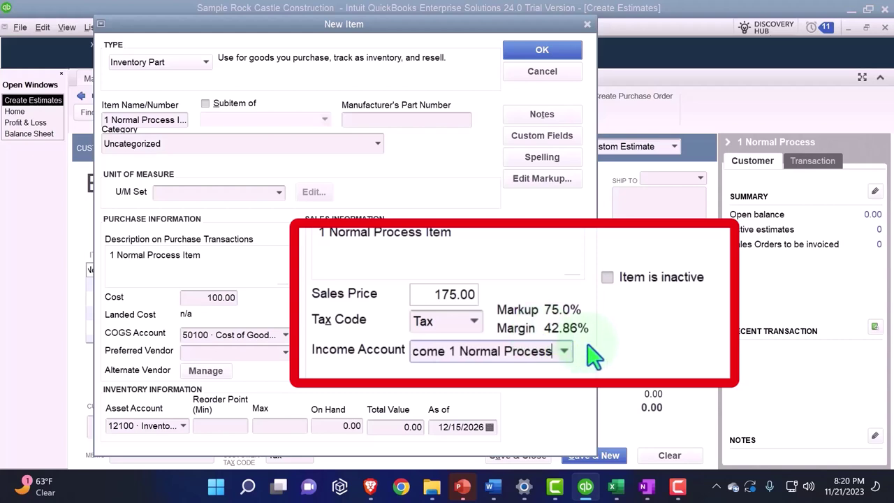
key(Tab)
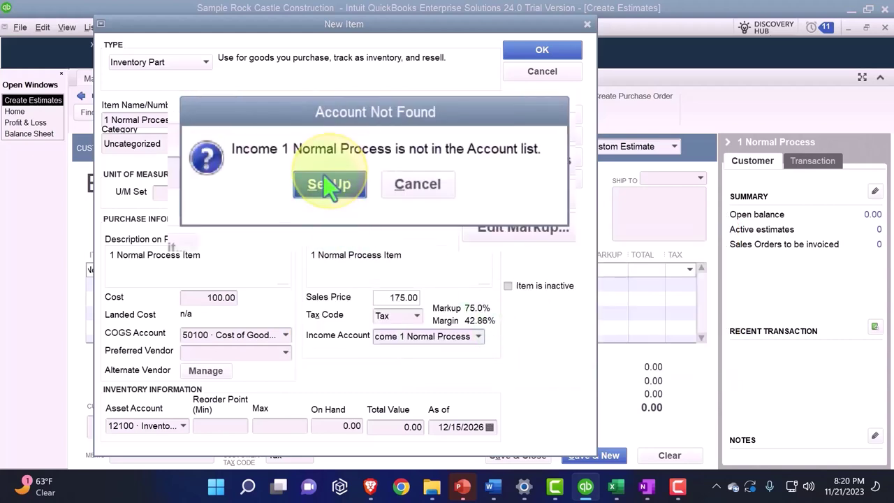
Create the missing 'Income 1 Normal Process' Income account and keep it on the item.
click(327, 185)
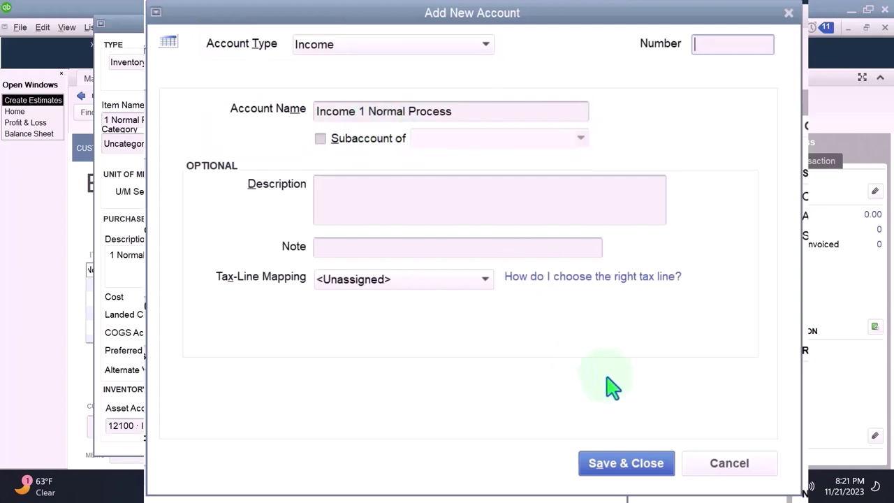
click(653, 468)
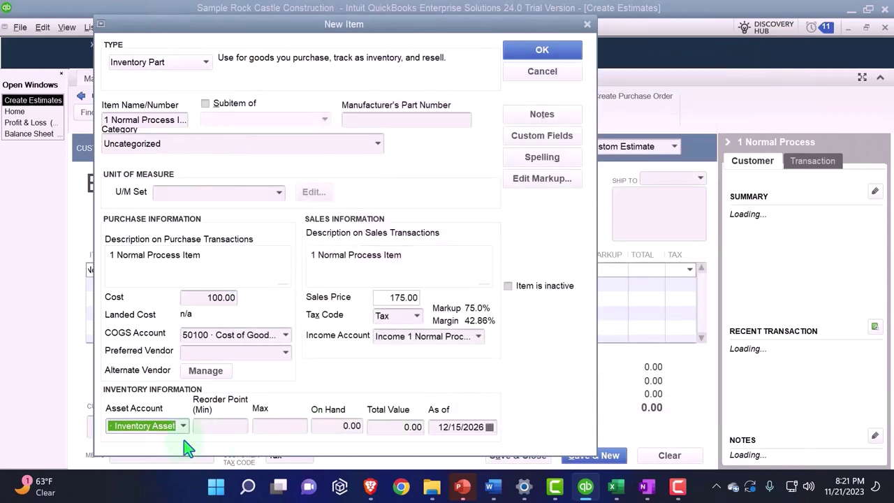
click(210, 427)
key(Tab)
key(Tab)
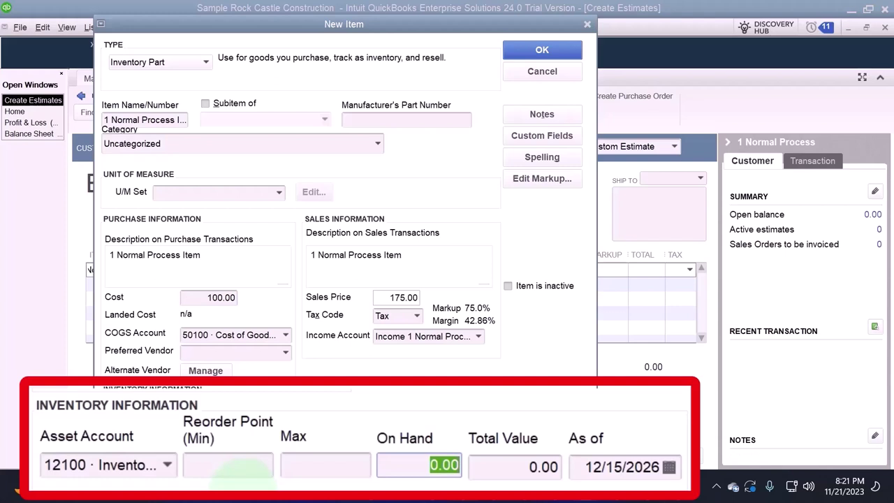
Finish the new item and complete its estimate line: 175.00 plus 13.56 tax, 188.56 total.
click(559, 56)
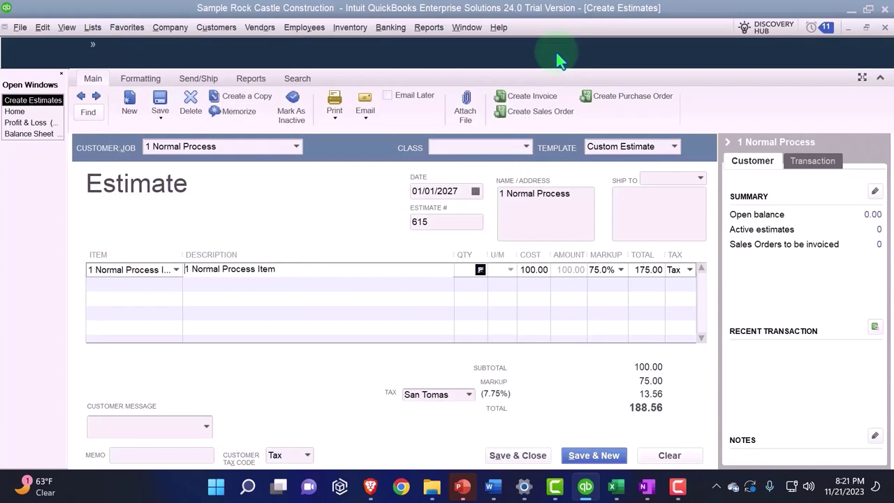
key(Tab)
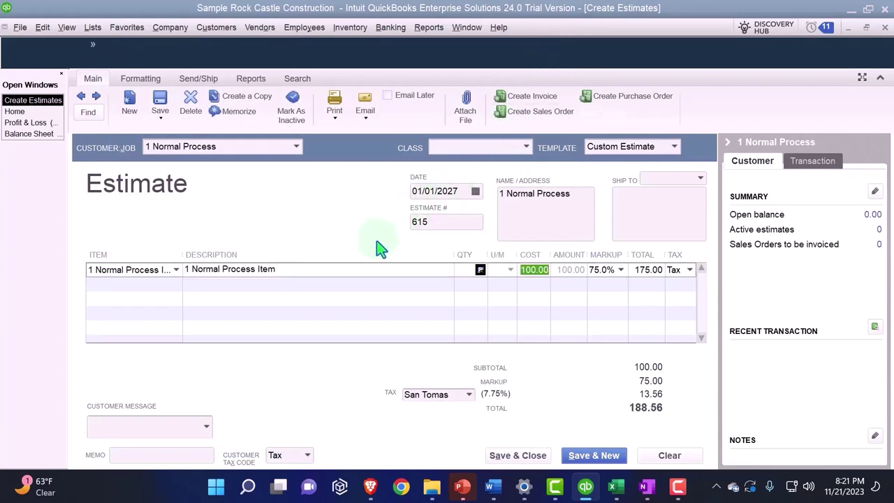
key(Tab)
key(Tab)
key(Tab)
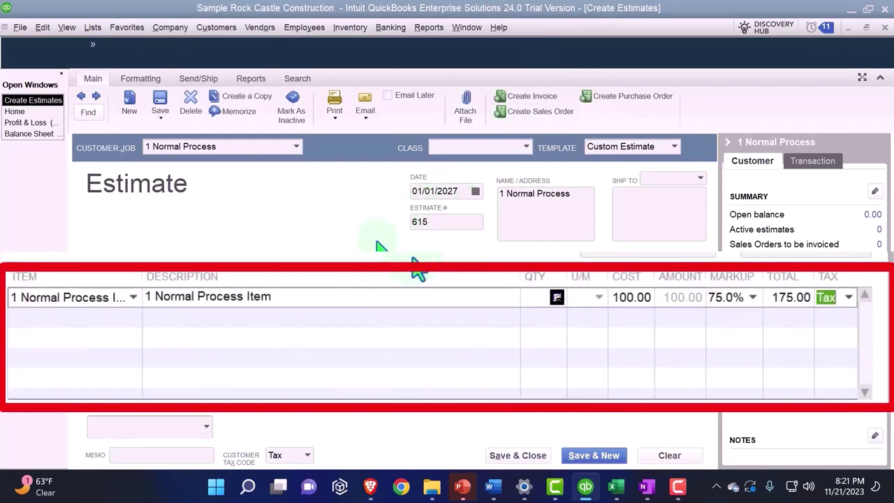
key(Tab)
key(Tab)
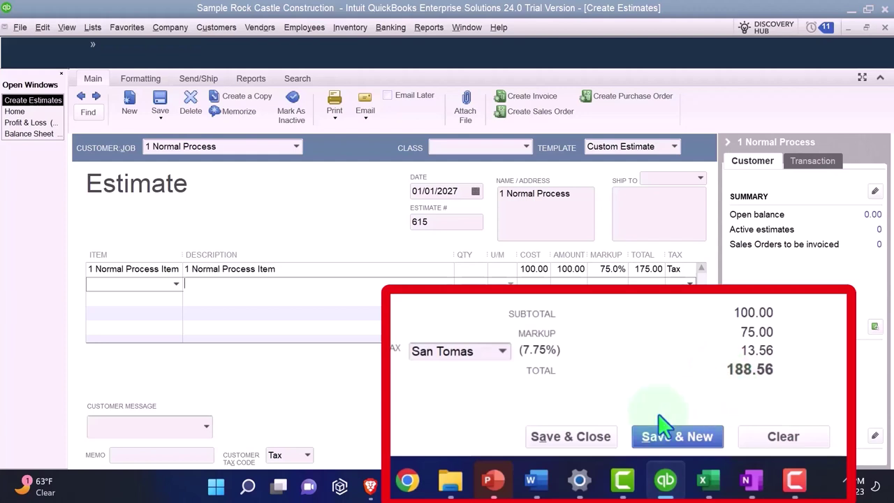
Save and close estimate 615, then open the Customer Center from the Customers menu.
click(573, 436)
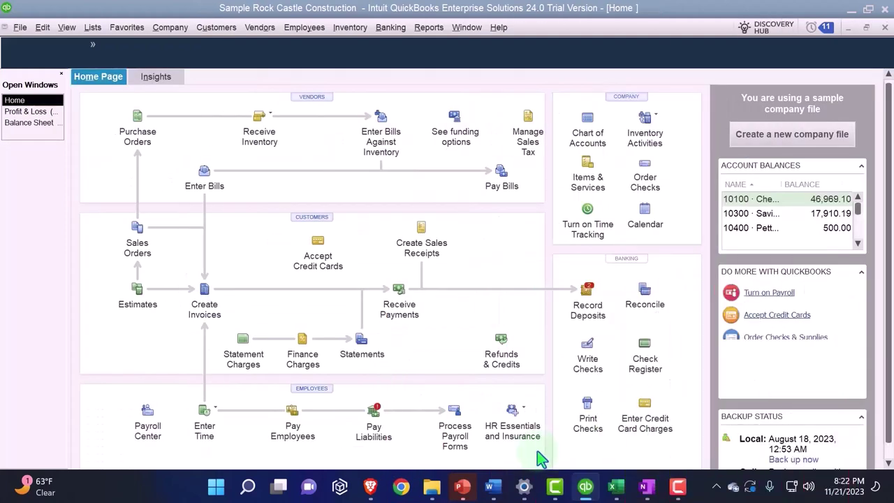
click(24, 112)
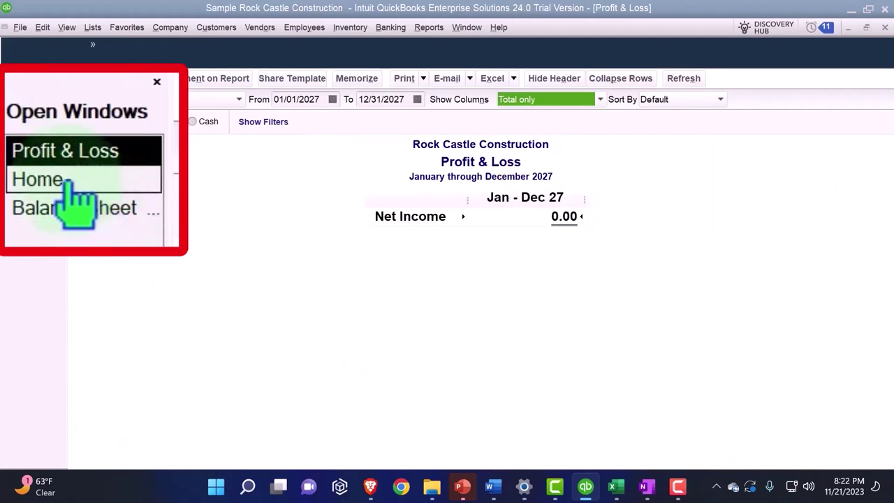
click(28, 125)
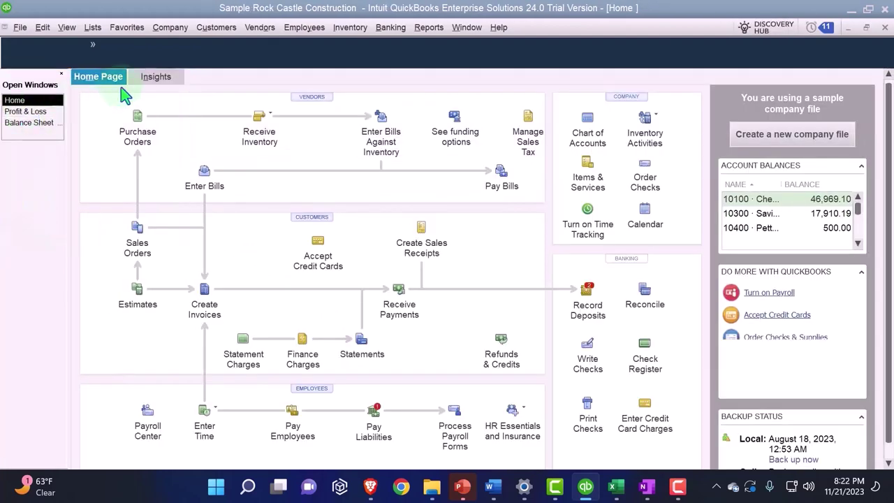
click(218, 30)
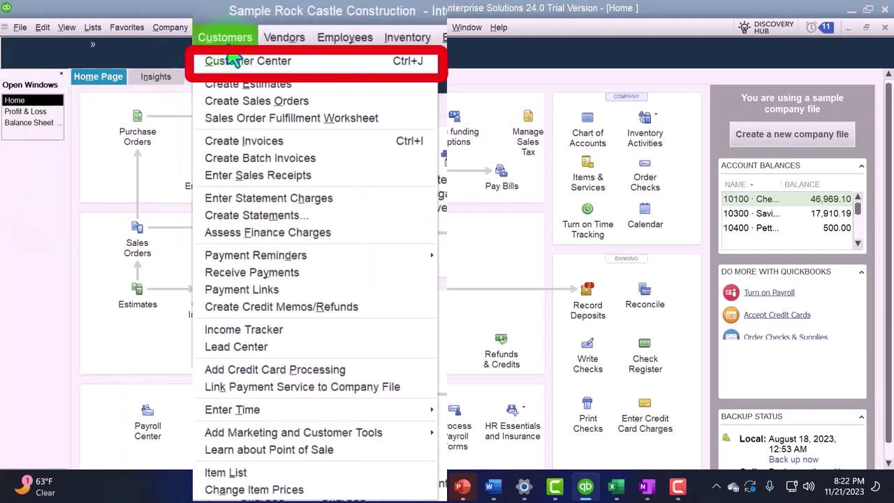
click(251, 44)
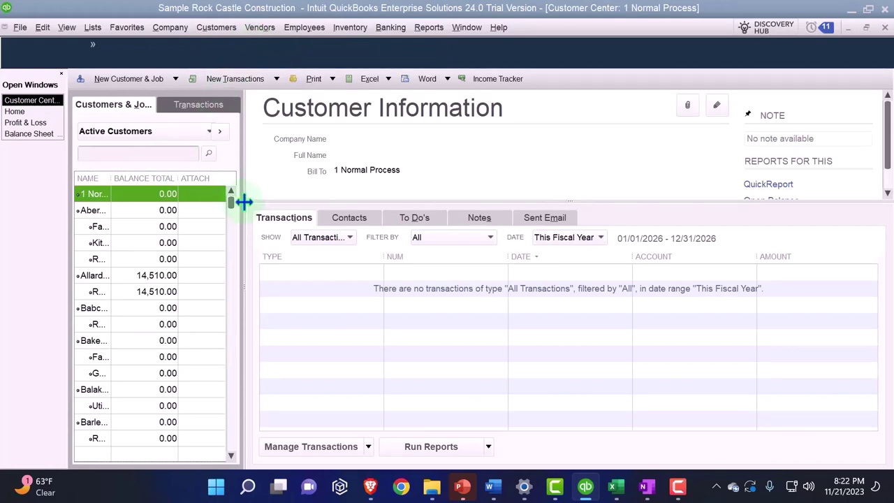
Dismiss the Windows display settings and widen the customer list pane.
click(523, 487)
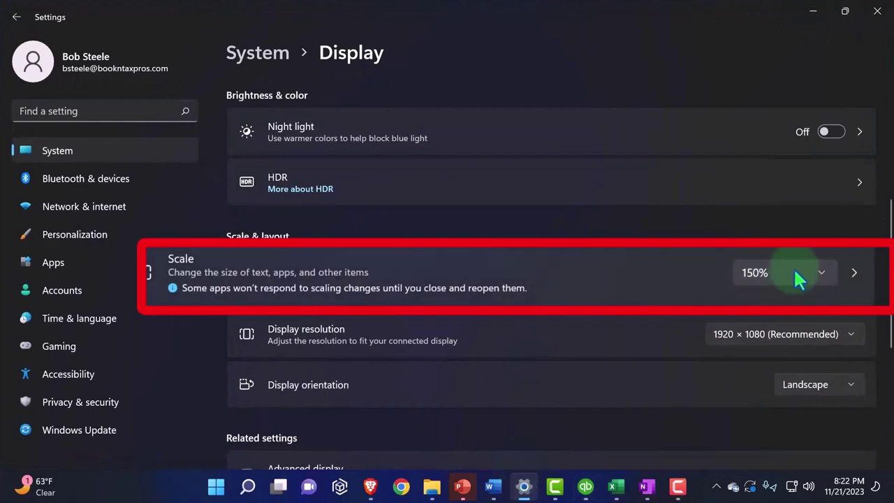
click(816, 12)
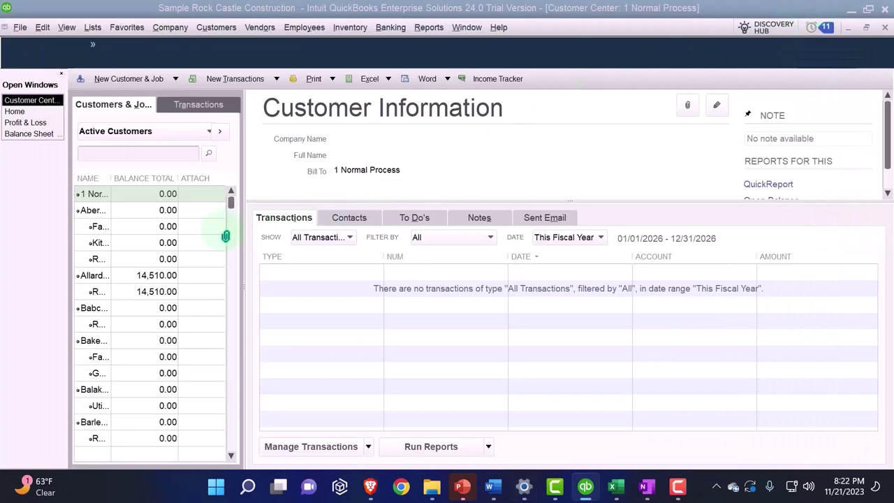
drag(244, 238, 309, 237)
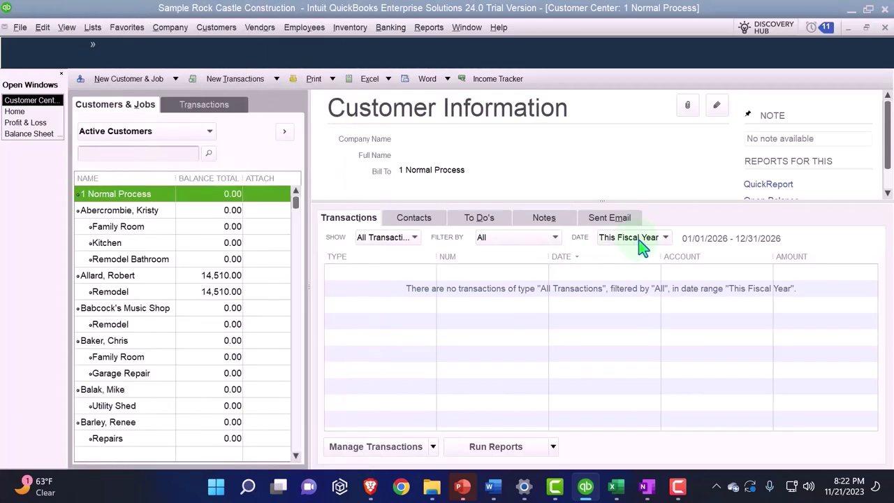
Change the Transactions date filter from This Fiscal Year to All so estimate 615 (188.56) appears.
click(642, 244)
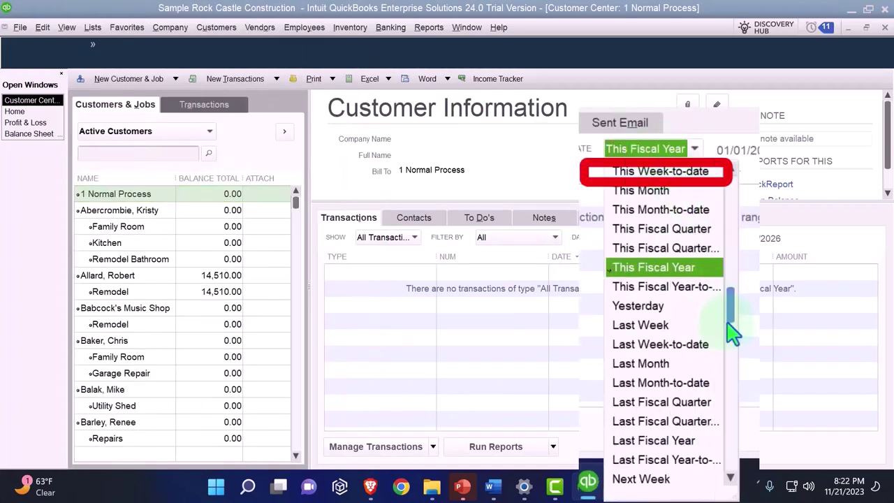
drag(729, 329, 731, 225)
click(620, 173)
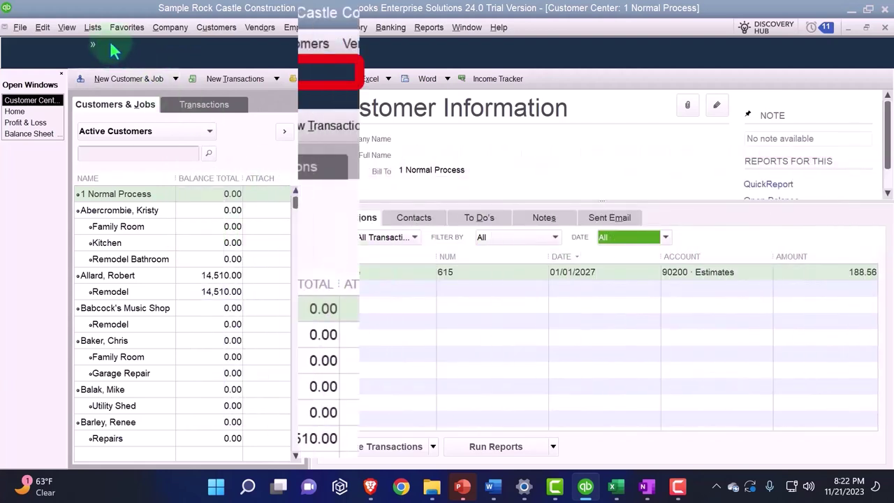
From Lists > Chart of Accounts, open the QuickReport for 90200 · Estimates.
click(92, 27)
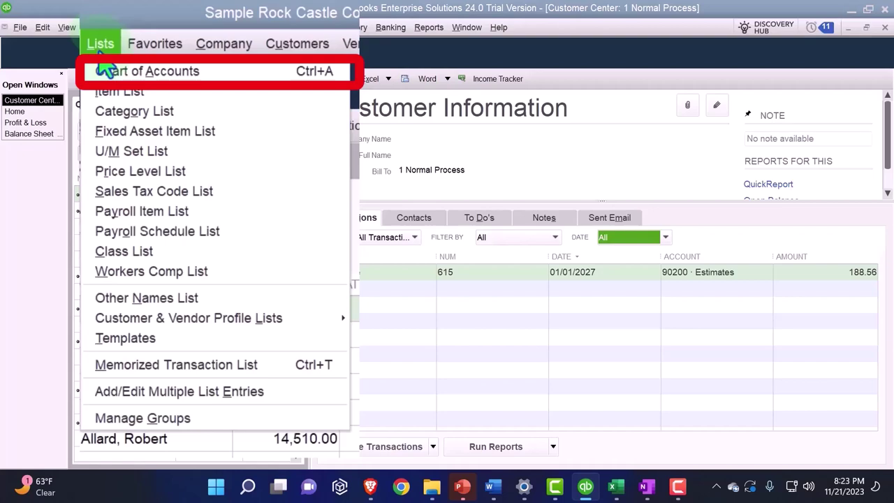
click(105, 71)
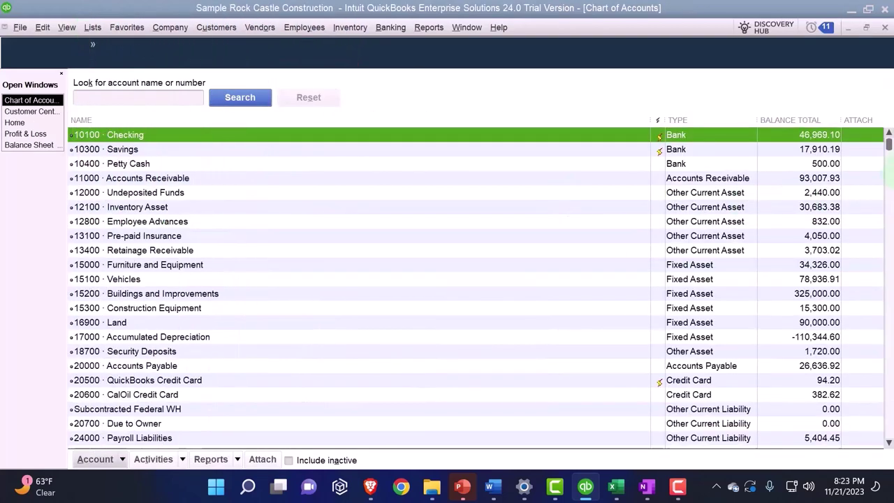
scroll(887, 154, down, 2)
scroll(887, 154, up, 2)
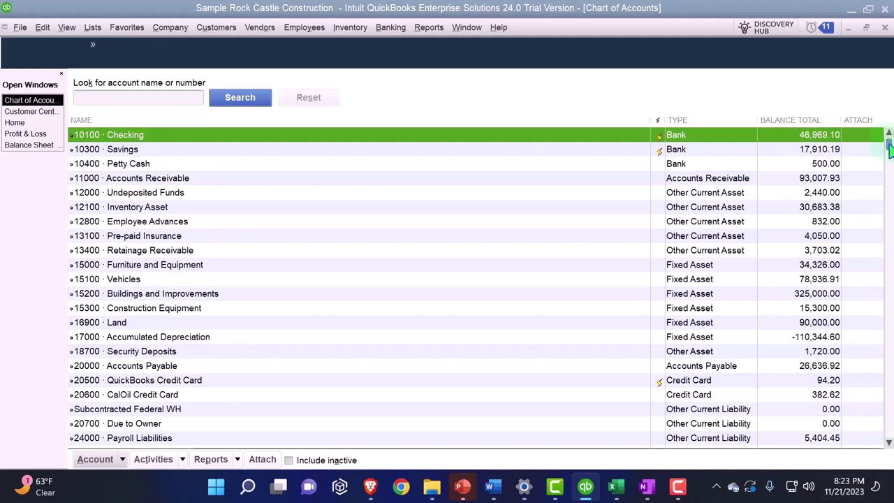
drag(888, 144, 878, 451)
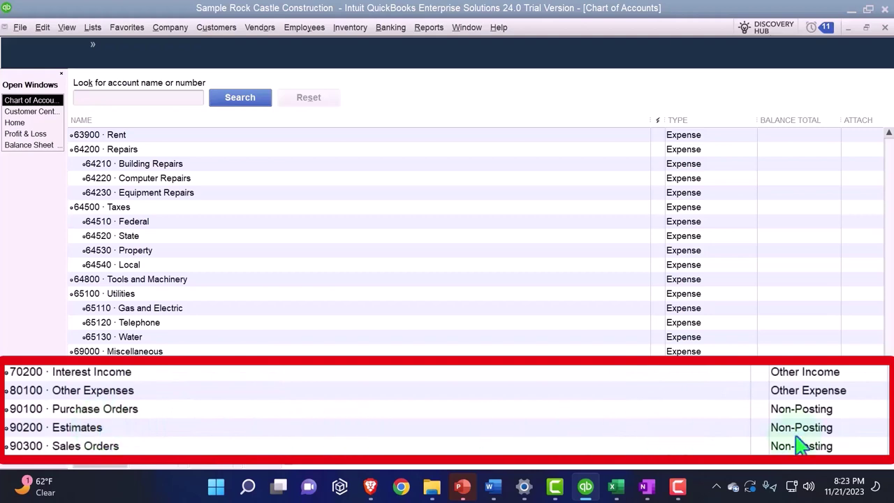
double_click(130, 426)
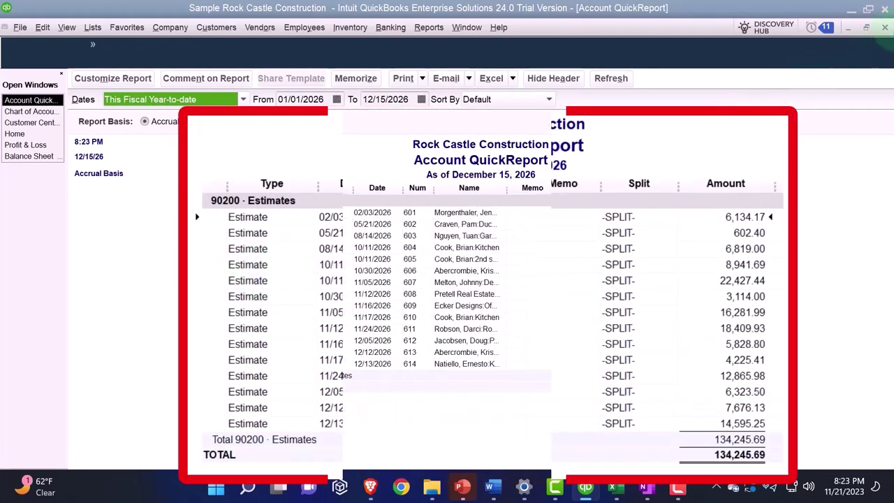
Close the Estimates QuickReport and browse the Sales and Jobs, Time & Mileage report submenus without running one.
click(885, 27)
click(429, 27)
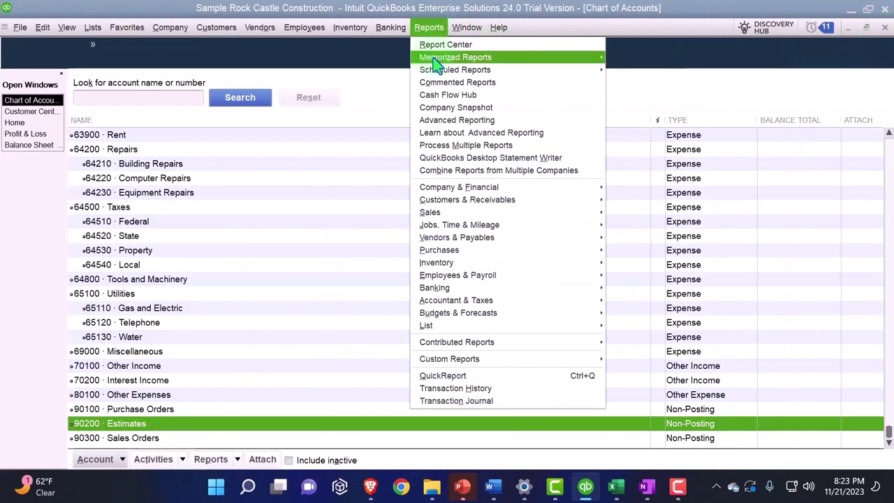
mouse_move(475, 206)
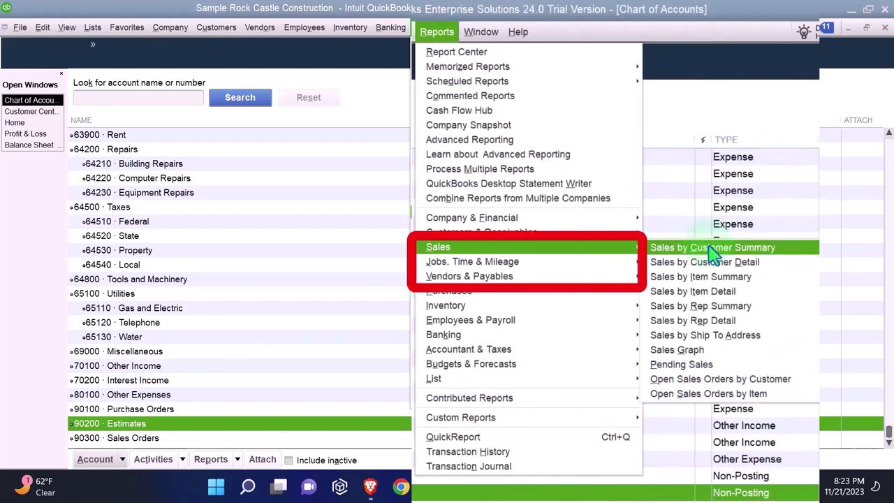
mouse_move(472, 261)
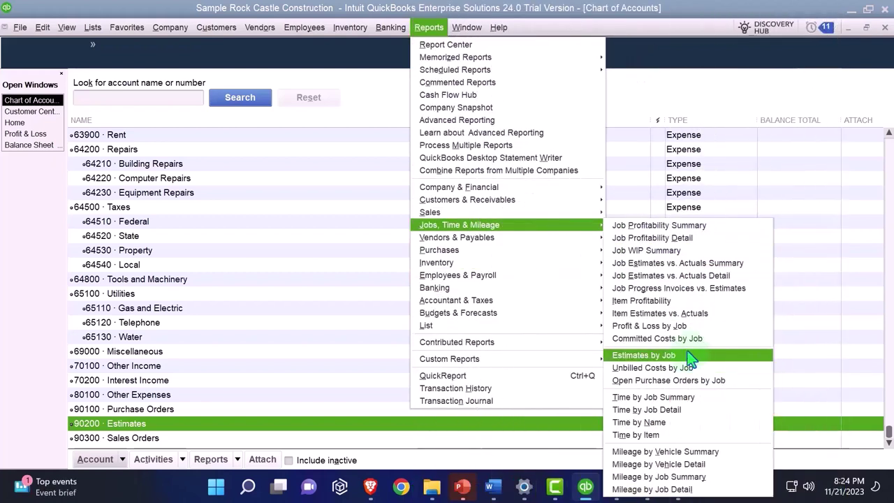
click(431, 31)
click(430, 31)
click(433, 33)
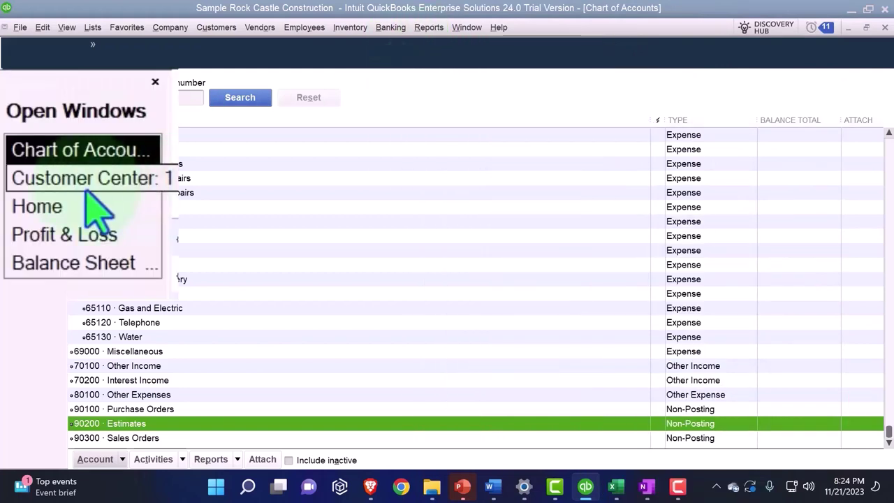
Switch to the Customer Center from Open Windows, then return to the Home page.
click(33, 111)
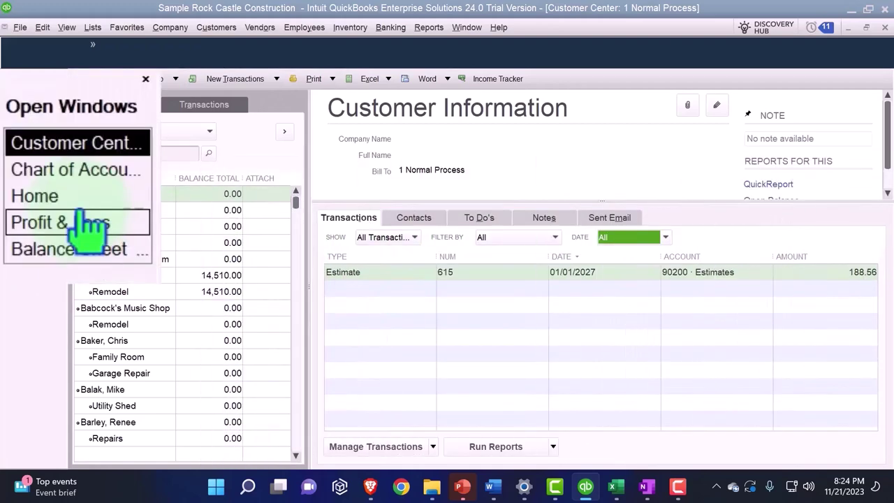
click(14, 123)
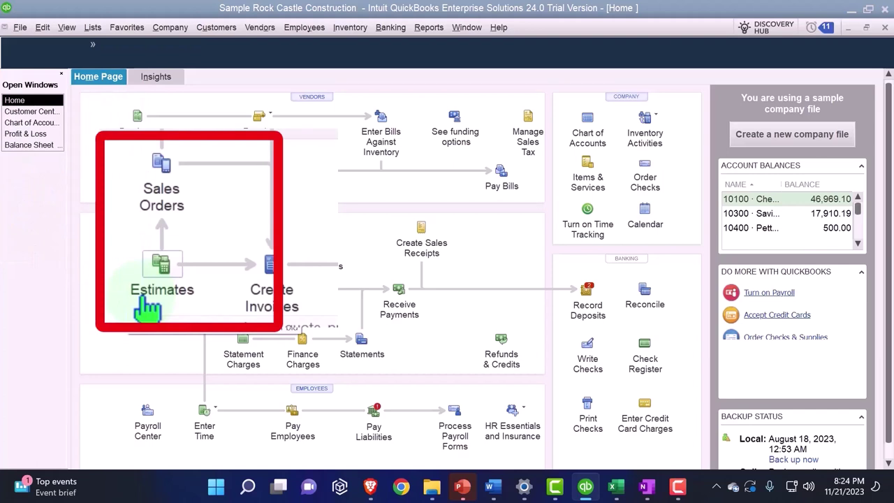
click(147, 308)
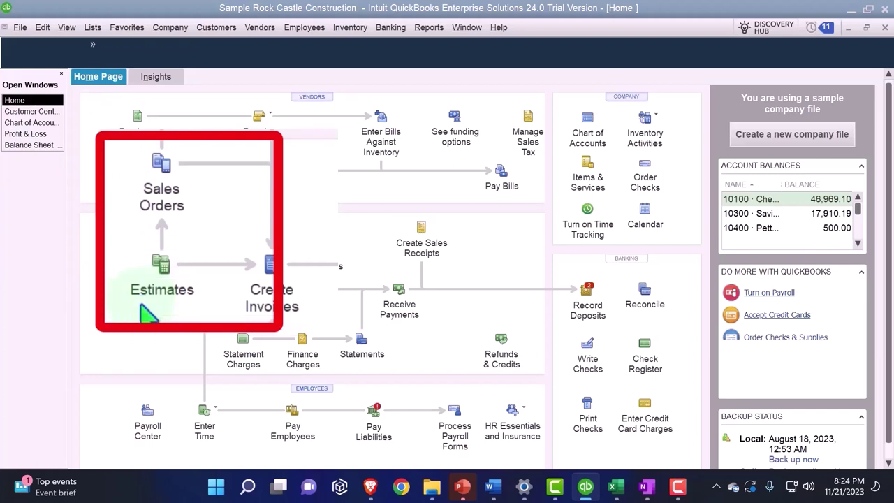